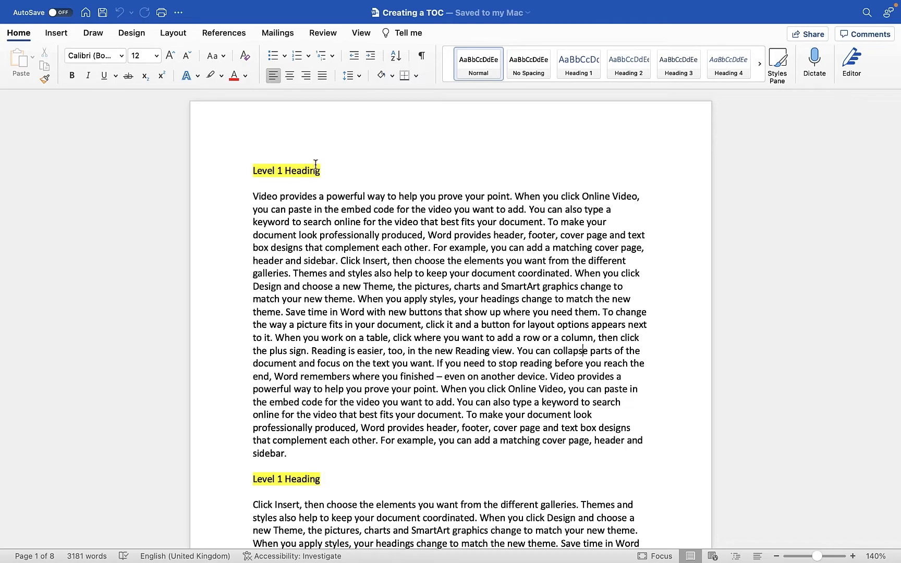
Look through the document to see where the highlighted level 1, 2 and 3 headings are placed.
scroll(263, 172, "down", 1)
scroll(263, 172, "down", 15)
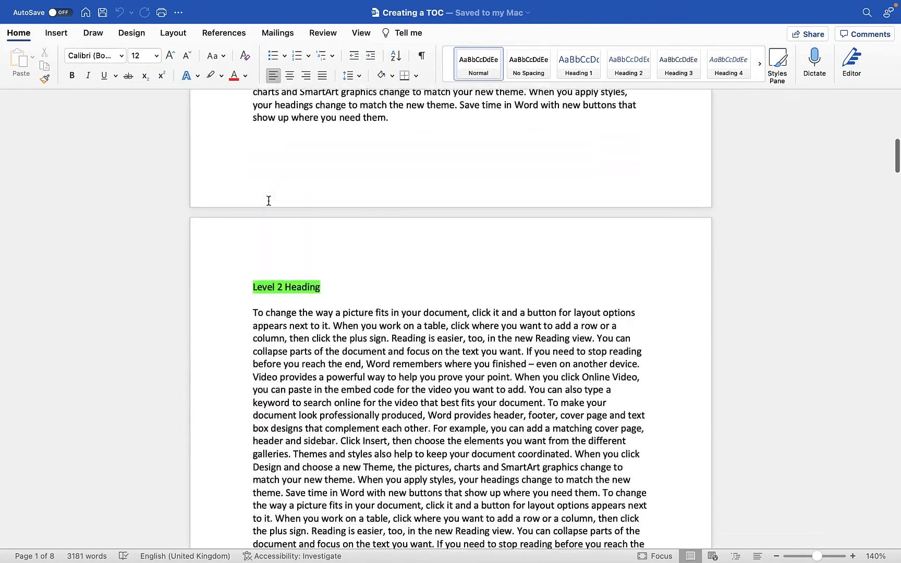
scroll(269, 201, "down", 20)
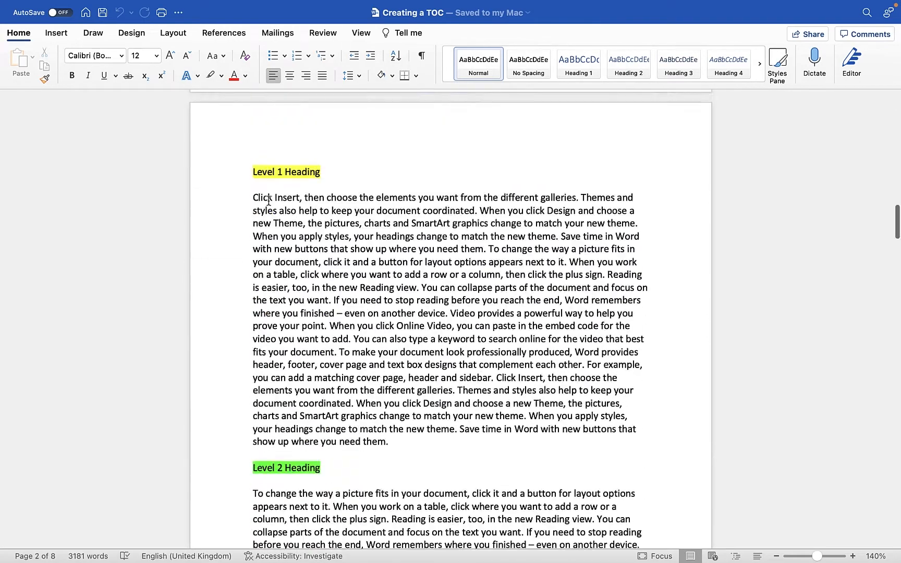
scroll(268, 201, "down", 5)
scroll(269, 201, "down", 12)
scroll(269, 201, "up", 5)
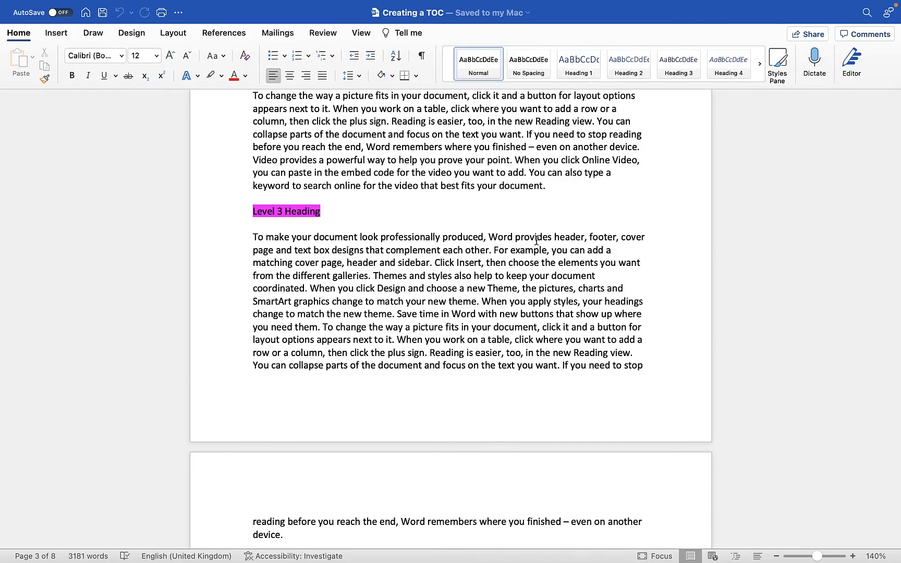
scroll(537, 240, "up", 15)
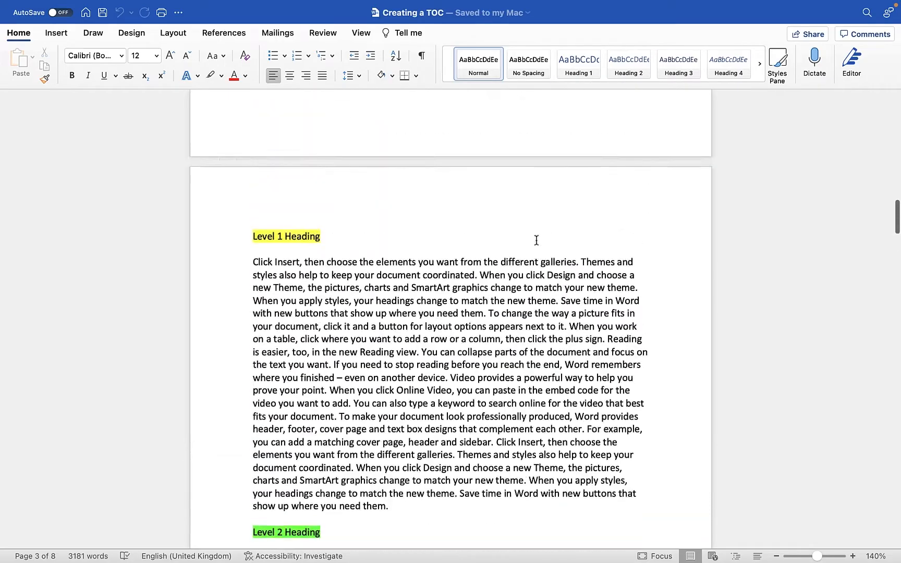
scroll(537, 241, "up", 15)
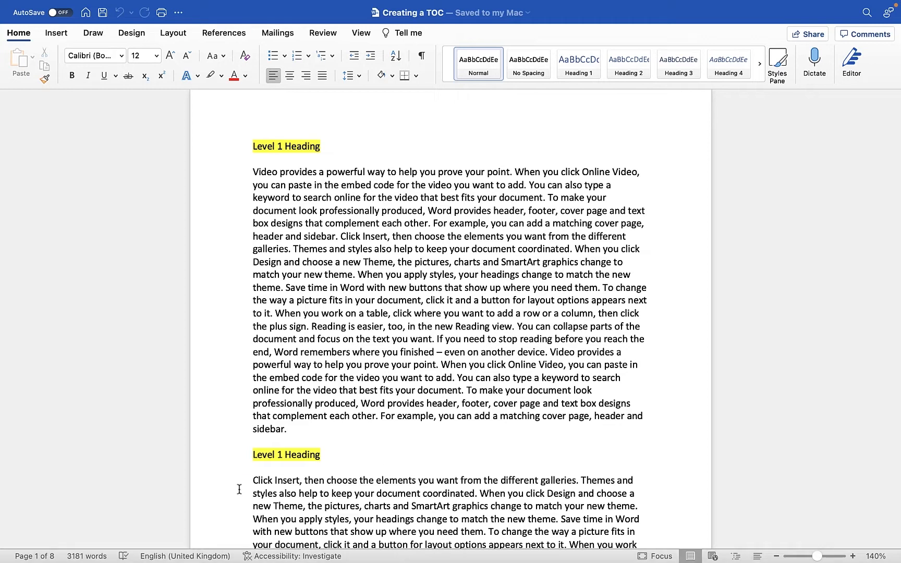
scroll(443, 336, "up", 2)
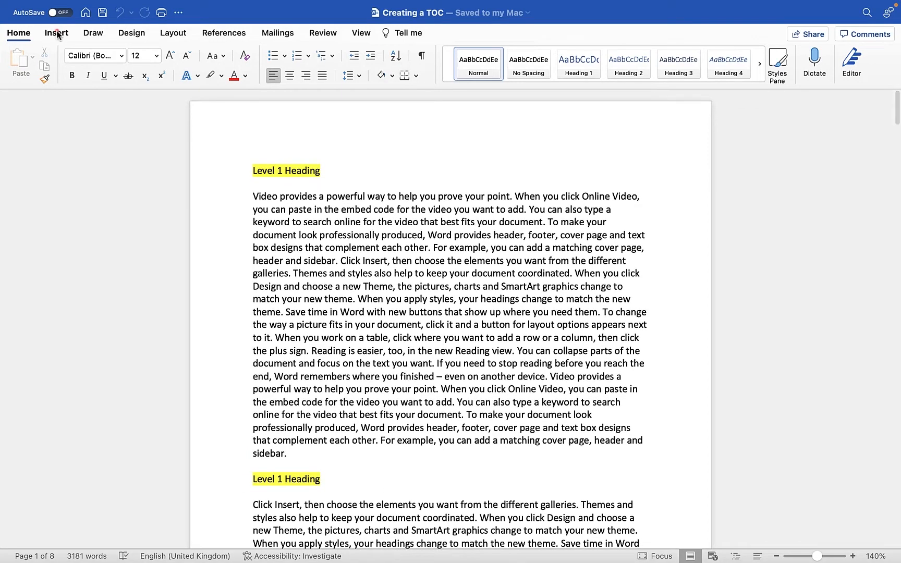
Insert a blank page before the first Level 1 Heading at the start of the document.
left_click(57, 34)
left_click(251, 146)
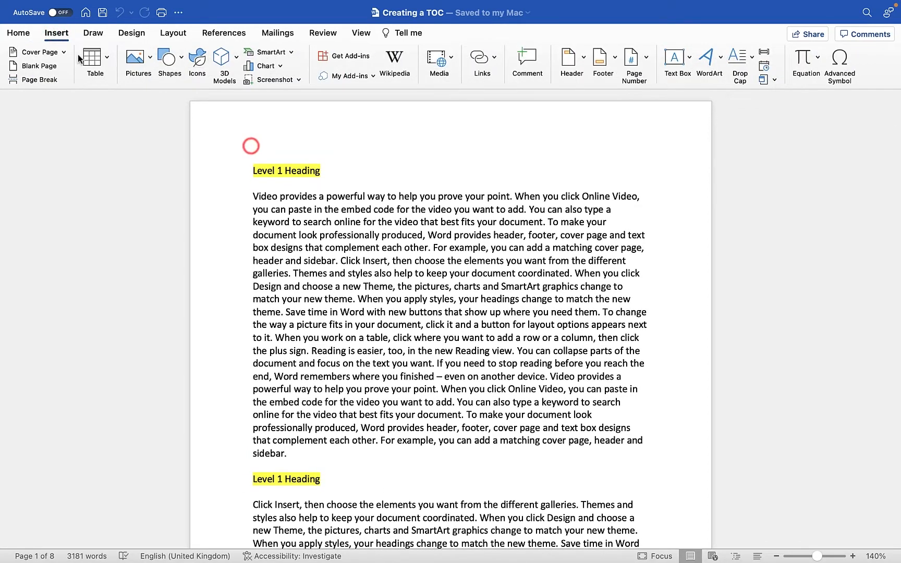
left_click(39, 66)
scroll(357, 226, "down", 6)
scroll(357, 226, "up", 8)
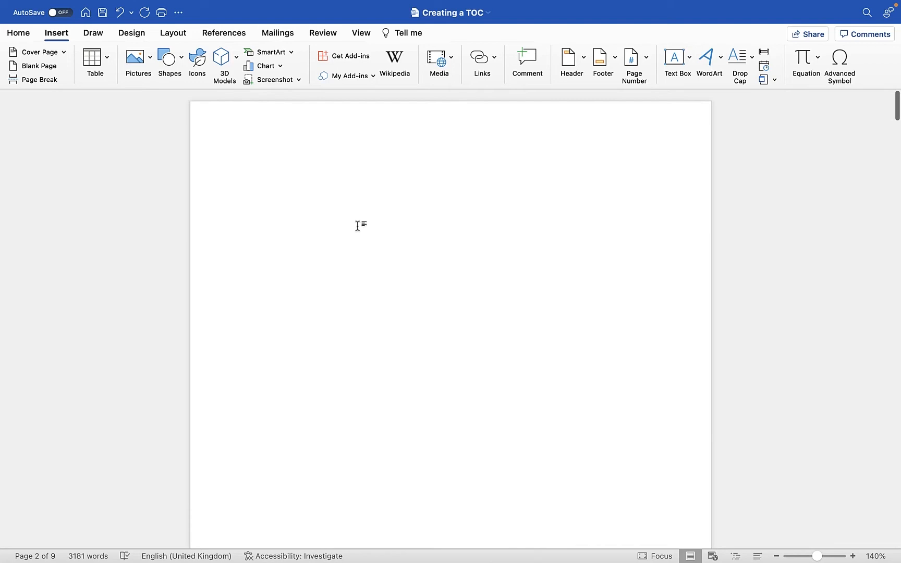
Insert the Classic automatic table of contents at the start of the blank first page.
left_click(263, 172)
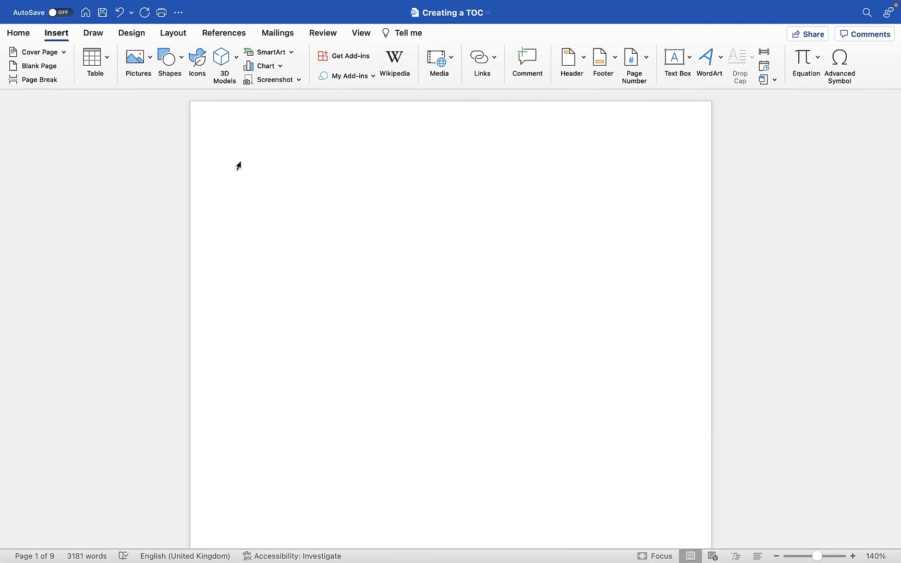
left_click(234, 34)
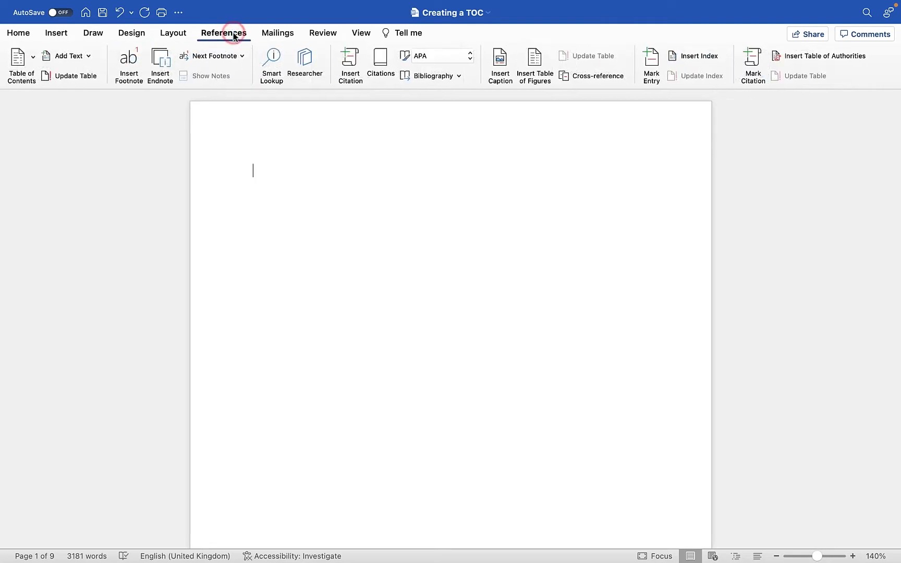
left_click(31, 59)
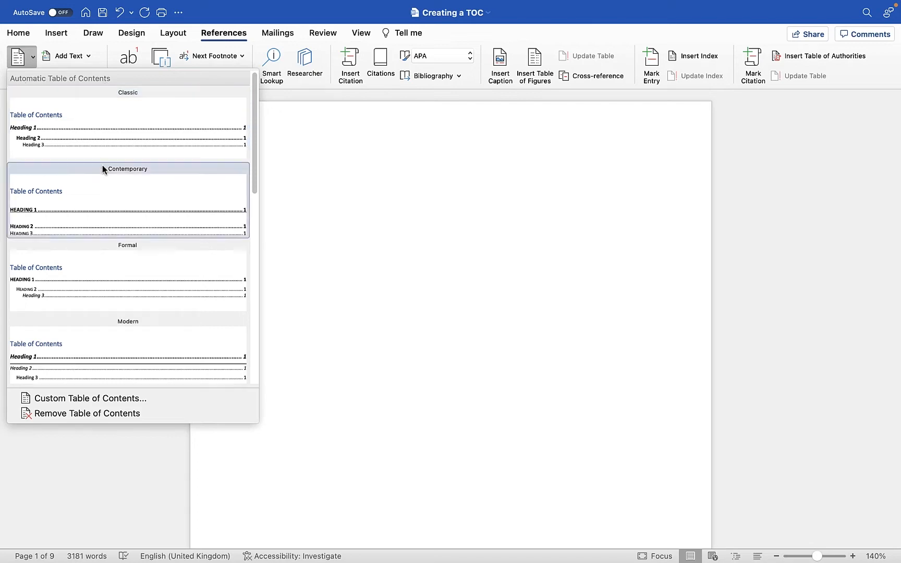
scroll(99, 310, "down", 3)
scroll(99, 313, "down", 10)
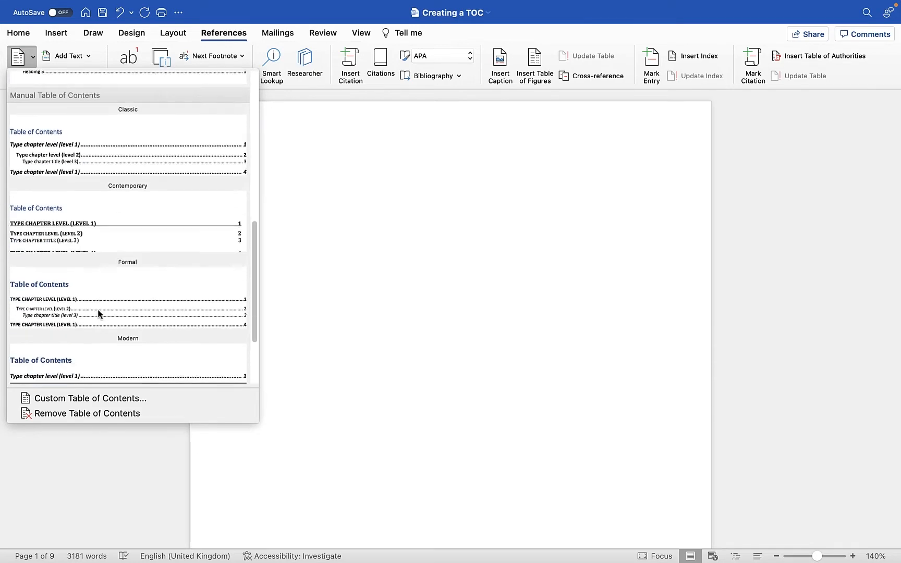
scroll(99, 313, "up", 12)
scroll(98, 313, "up", 4)
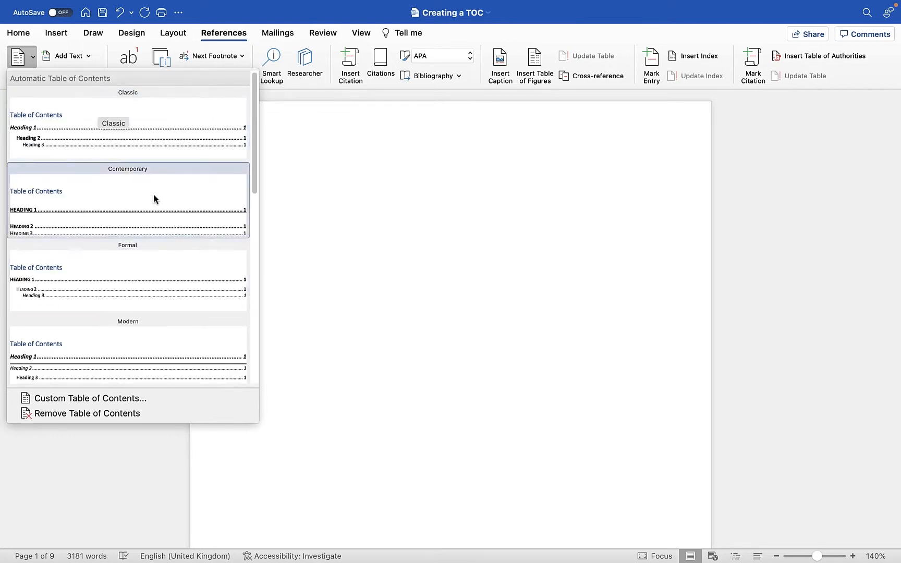
left_click(135, 138)
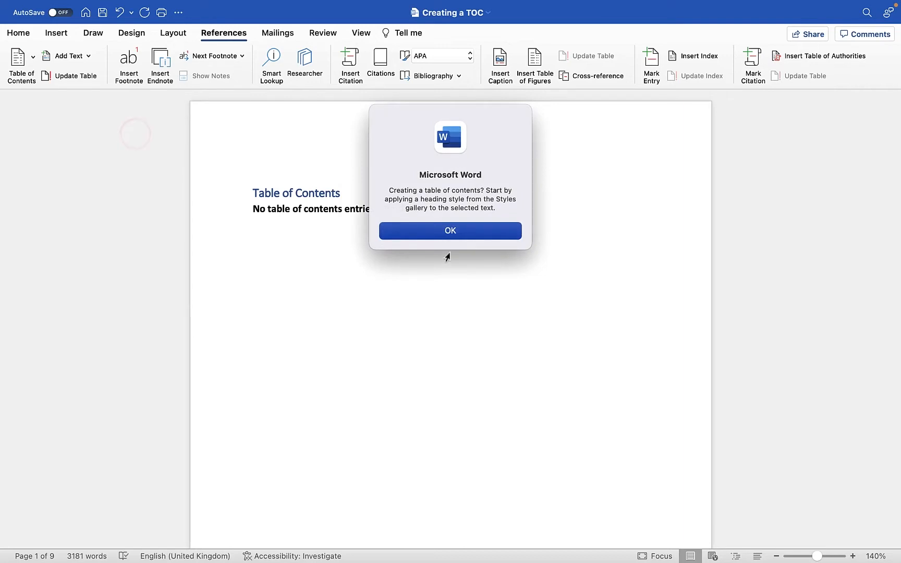
left_click(452, 231)
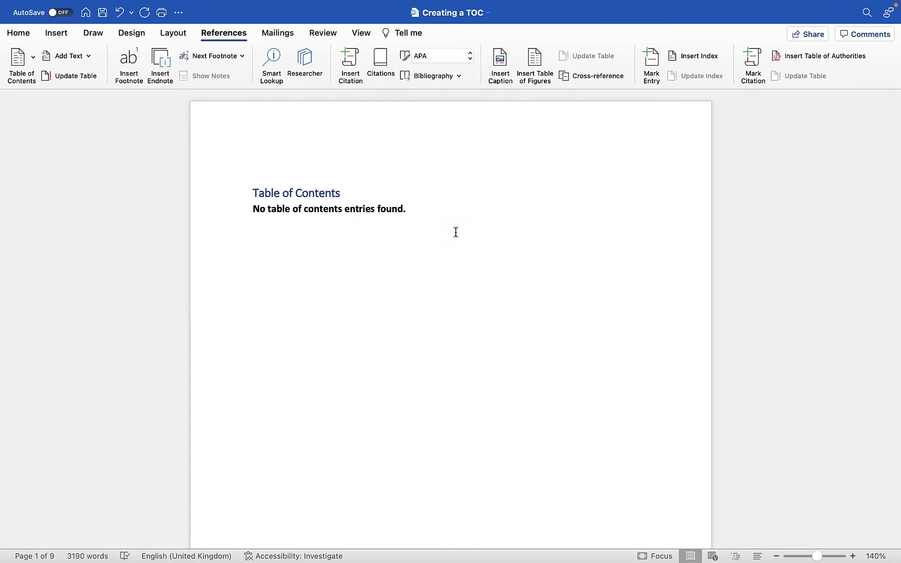
Apply the Heading 1 style to the first two yellow Level 1 Heading lines on page 2.
scroll(456, 232, "down", 10)
scroll(456, 233, "down", 3)
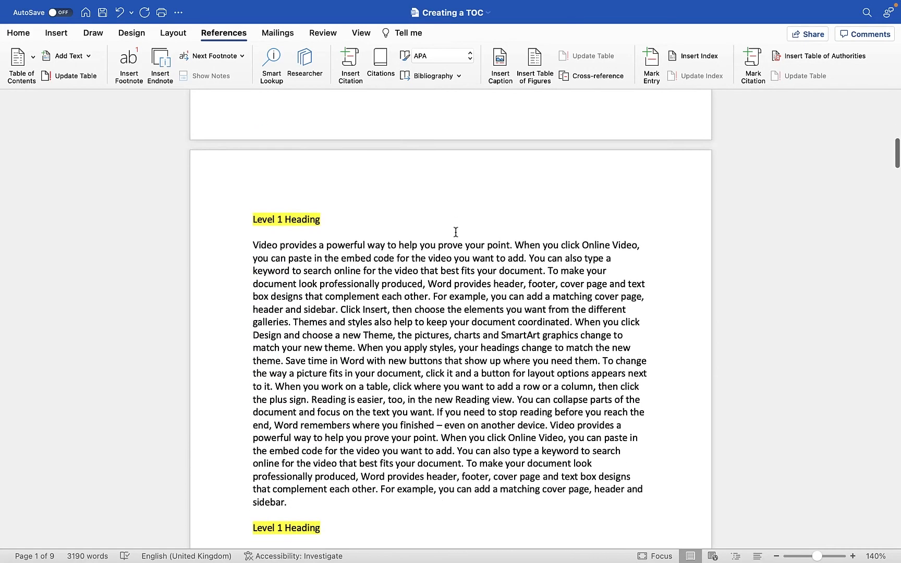
left_click(358, 278)
left_click(302, 219)
scroll(306, 301, "down", 3)
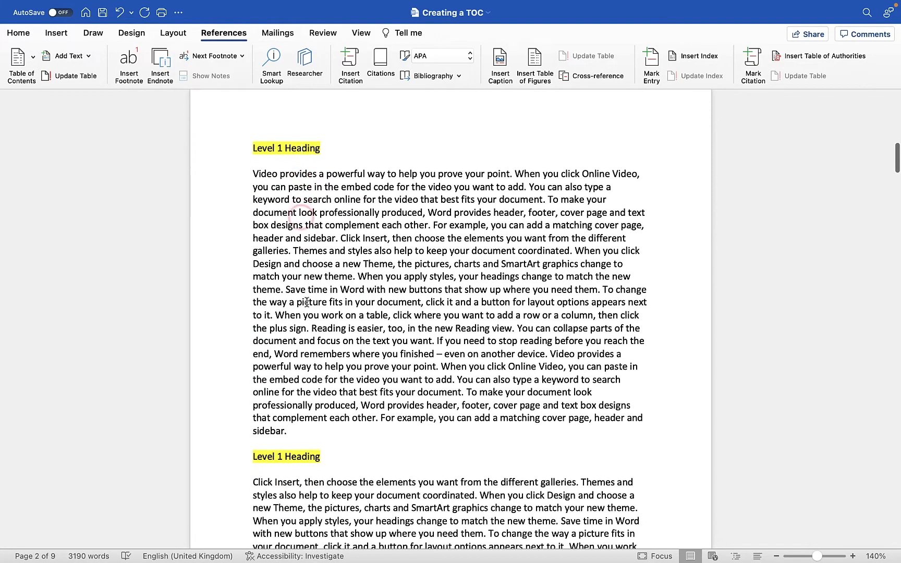
left_click(18, 33)
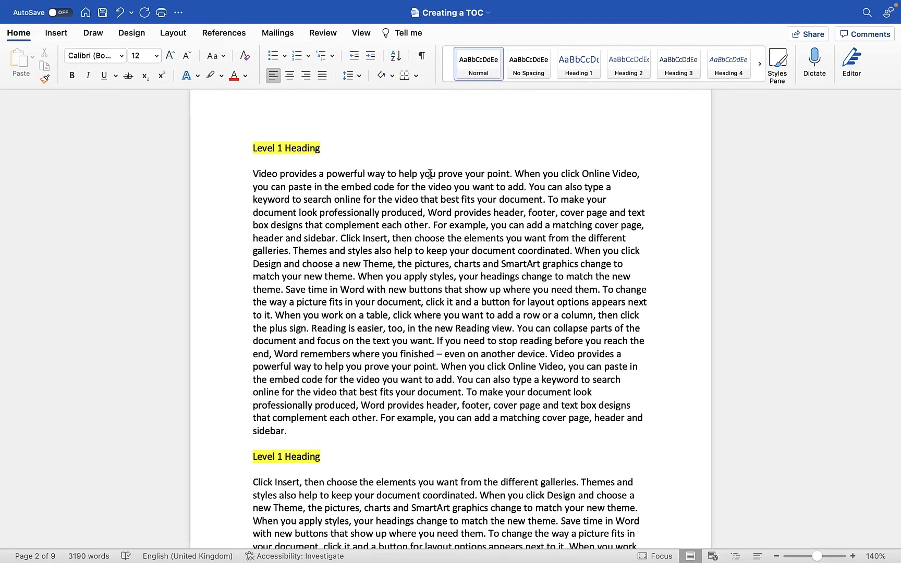
scroll(430, 174, "up", 15)
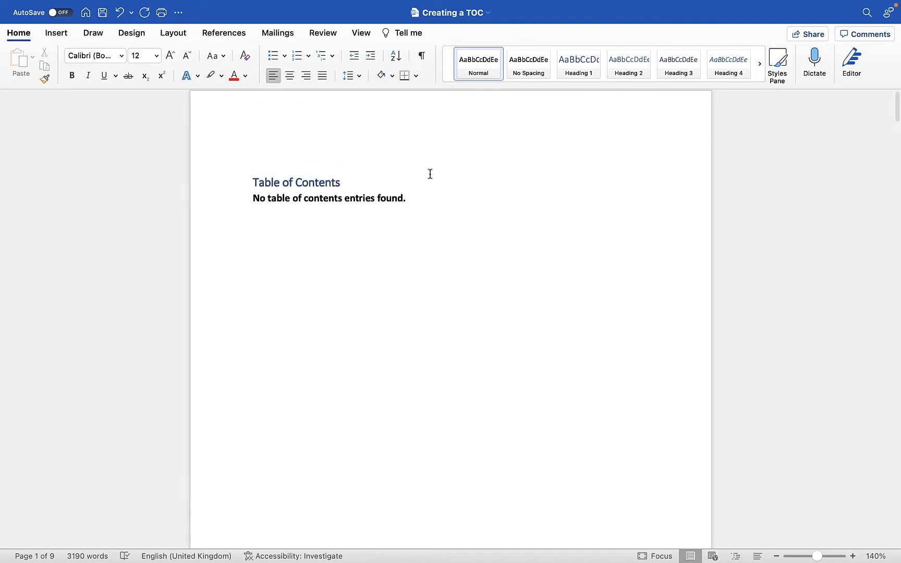
scroll(430, 174, "down", 12)
scroll(430, 173, "down", 2)
left_click(301, 230)
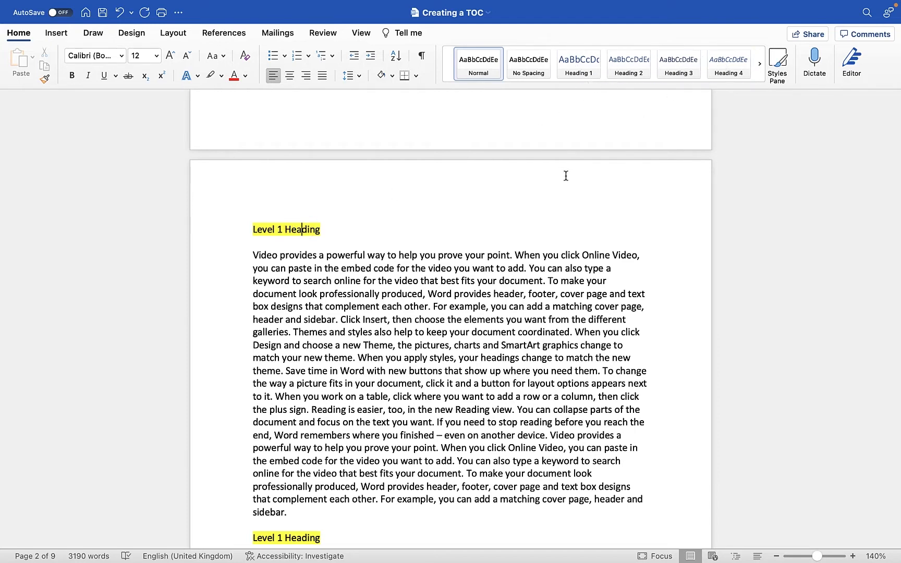
left_click(580, 68)
scroll(371, 298, "down", 10)
left_click(293, 242)
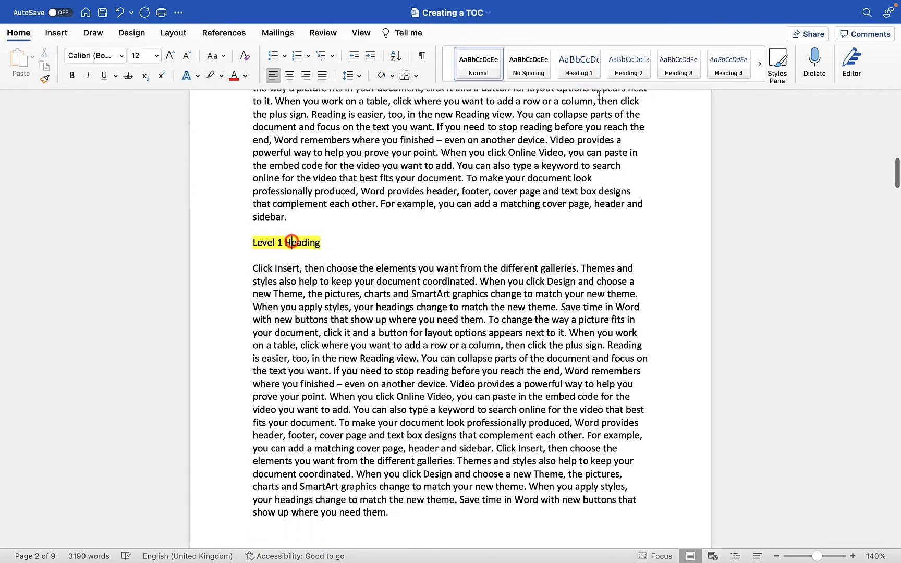
left_click(591, 66)
Apply the Heading 2 style to the two green Level 2 Heading lines on page 3.
scroll(351, 308, "down", 8)
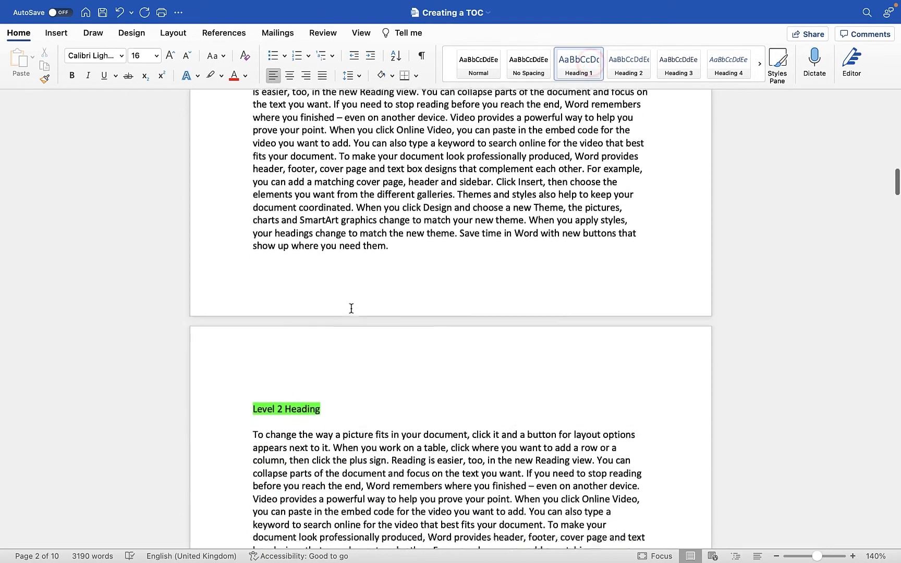
left_click(298, 305)
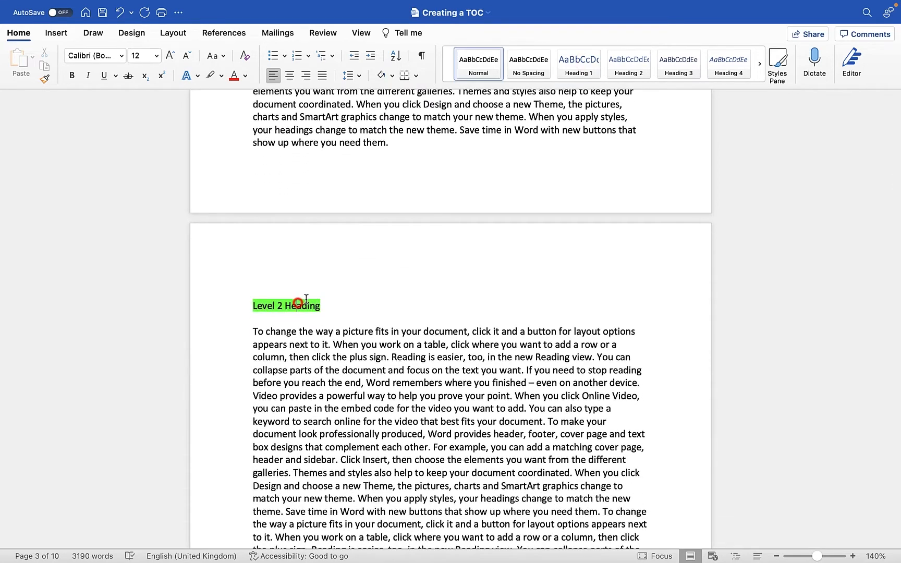
left_click(617, 73)
scroll(453, 202, "down", 8)
left_click(309, 207)
On page 5, apply the Heading 1 style to the Level 1 Heading line and Heading 2 to the Level 2 Heading line.
scroll(450, 217, "down", 20)
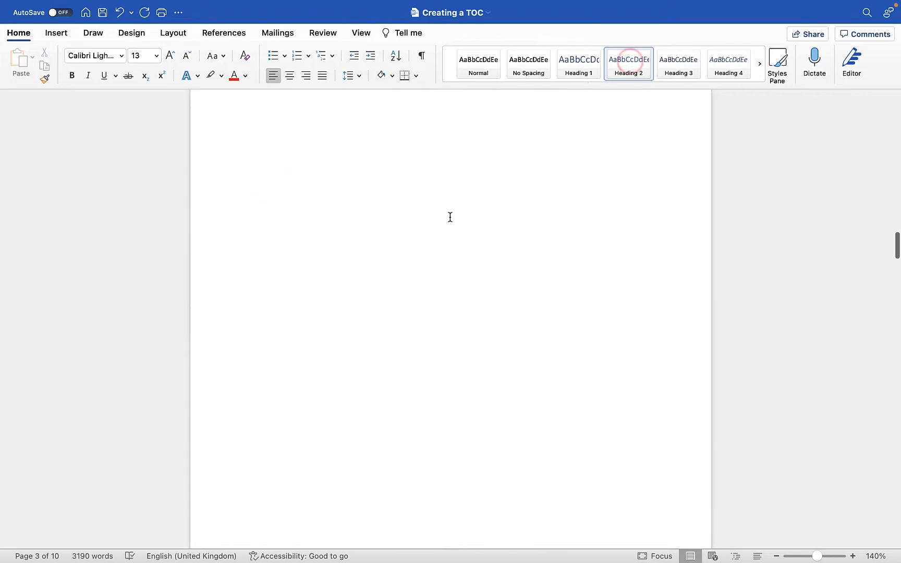
left_click(294, 155)
left_click(594, 75)
scroll(356, 265, "down", 5)
left_click(306, 310)
left_click(629, 61)
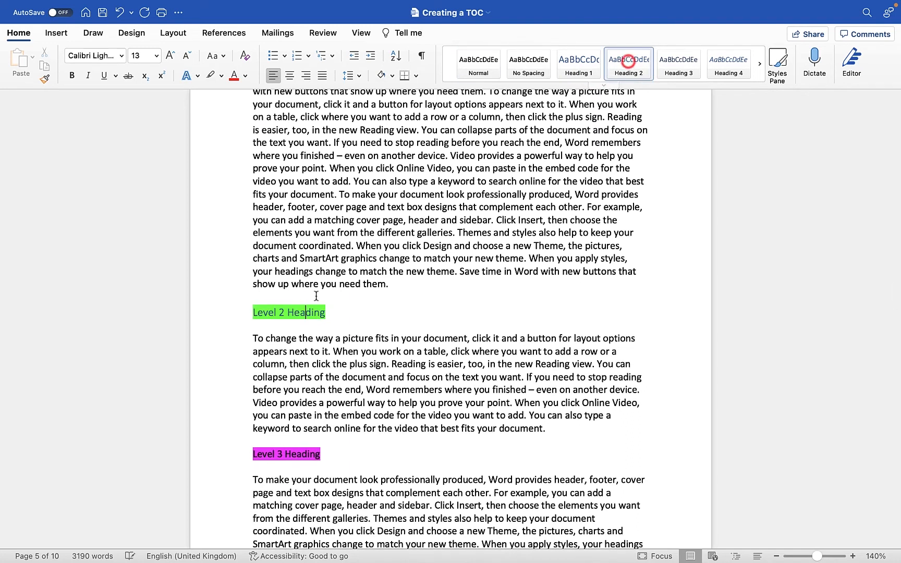
Apply the Heading 3 style to the pink Level 3 Heading line on page 5.
scroll(316, 296, "down", 5)
left_click(296, 272)
left_click(686, 71)
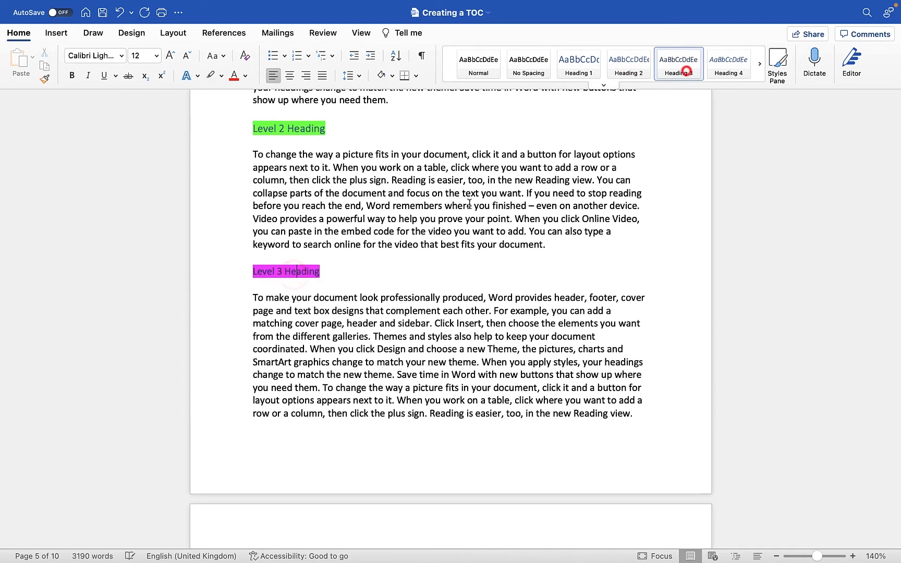
On page 6, apply the Heading 2 style to the Level 2 Heading line and Heading 3 to the Level 3 Heading line.
scroll(588, 126, "down", 10)
left_click(291, 265)
left_click(629, 61)
left_click(284, 355)
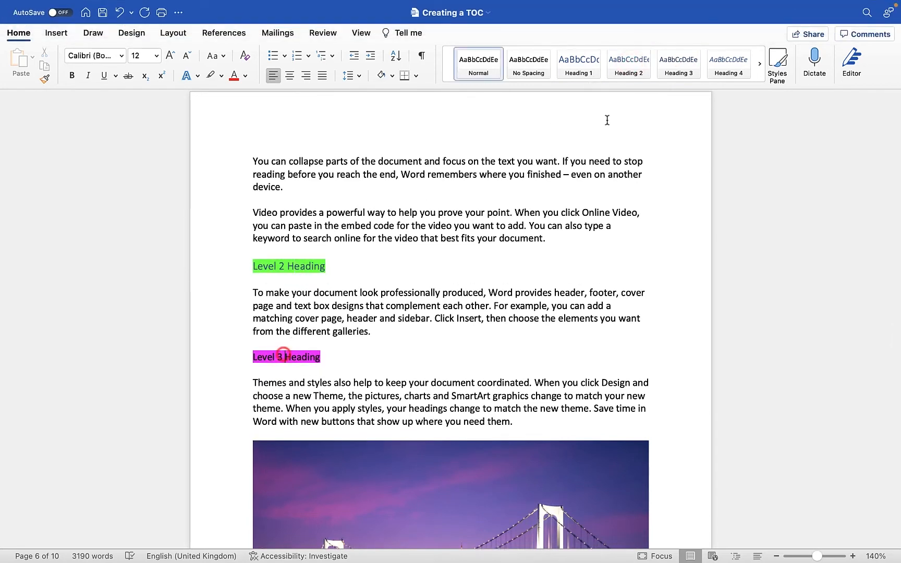
left_click(679, 67)
Replace the empty table of contents on the first page with the Formal automatic table of contents.
scroll(432, 272, "up", 15)
scroll(434, 271, "up", 20)
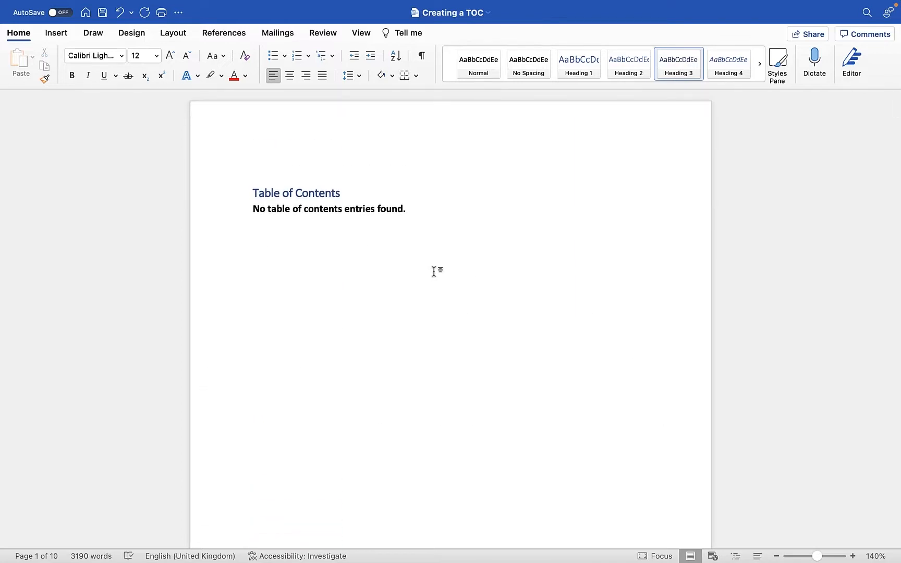
scroll(433, 272, "down", 15)
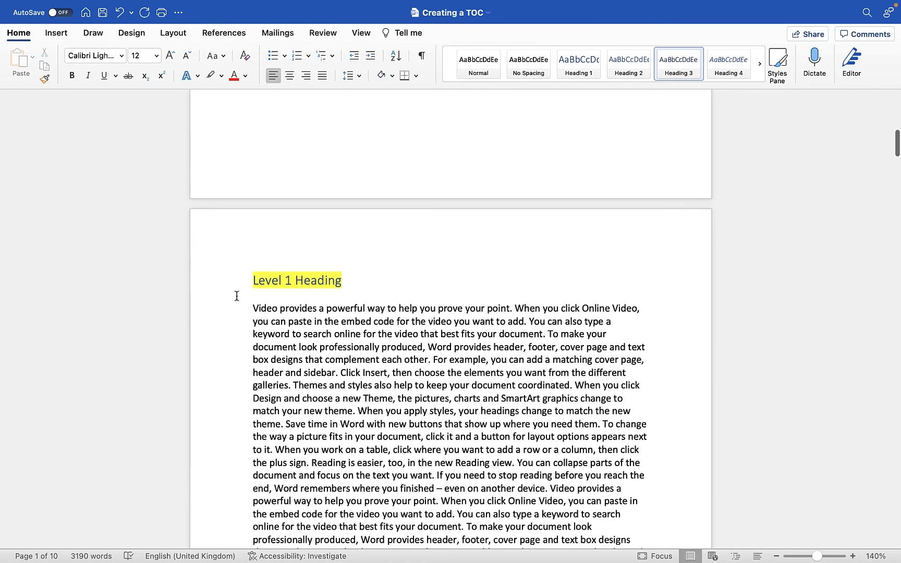
scroll(358, 183, "up", 15)
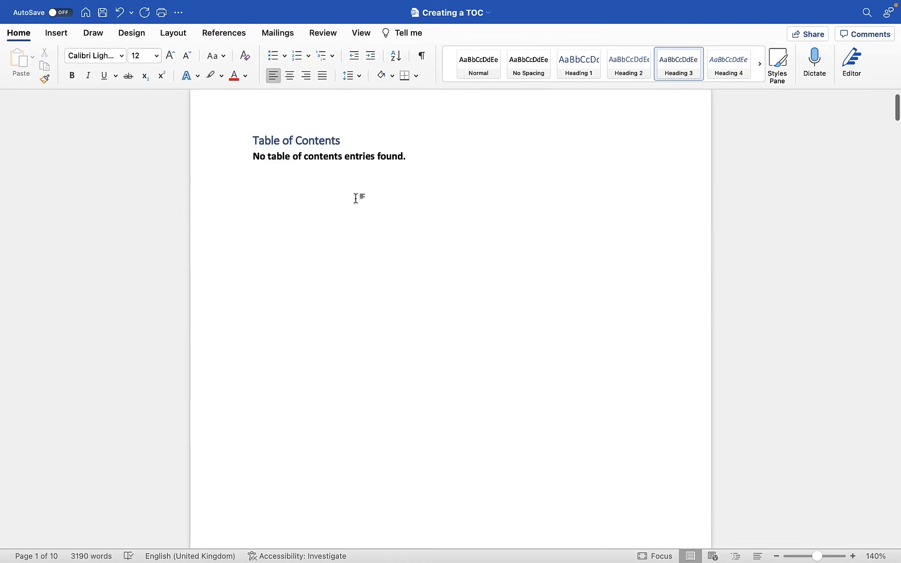
left_click(292, 150)
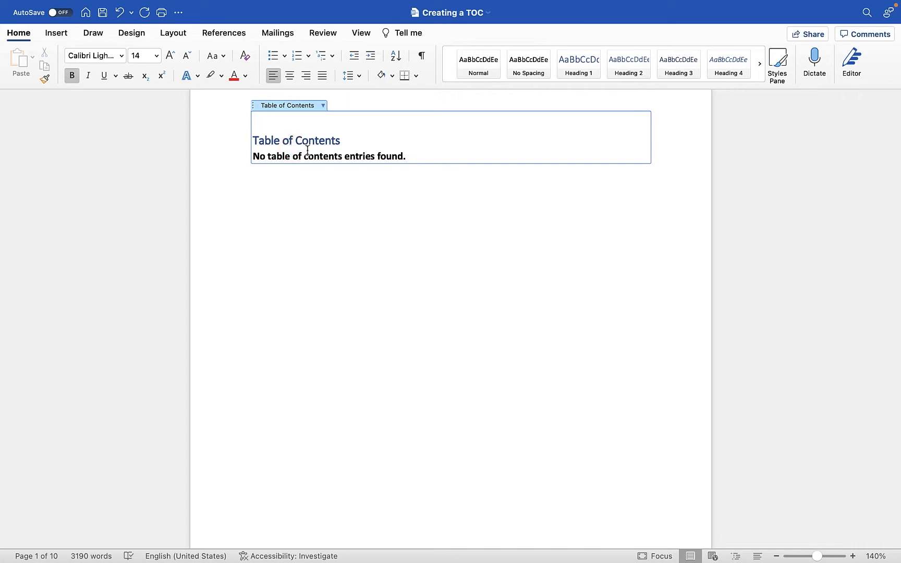
left_click(224, 33)
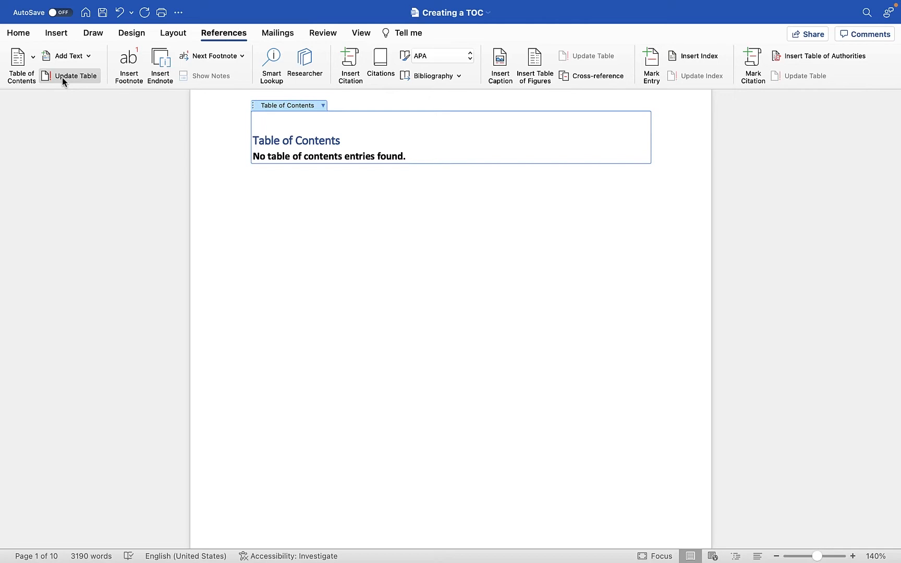
left_click(323, 106)
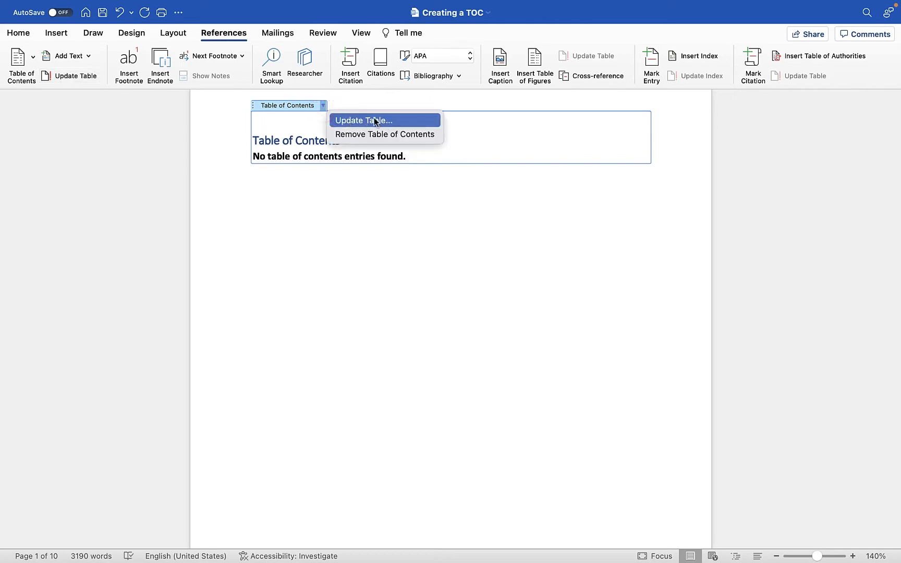
left_click(30, 62)
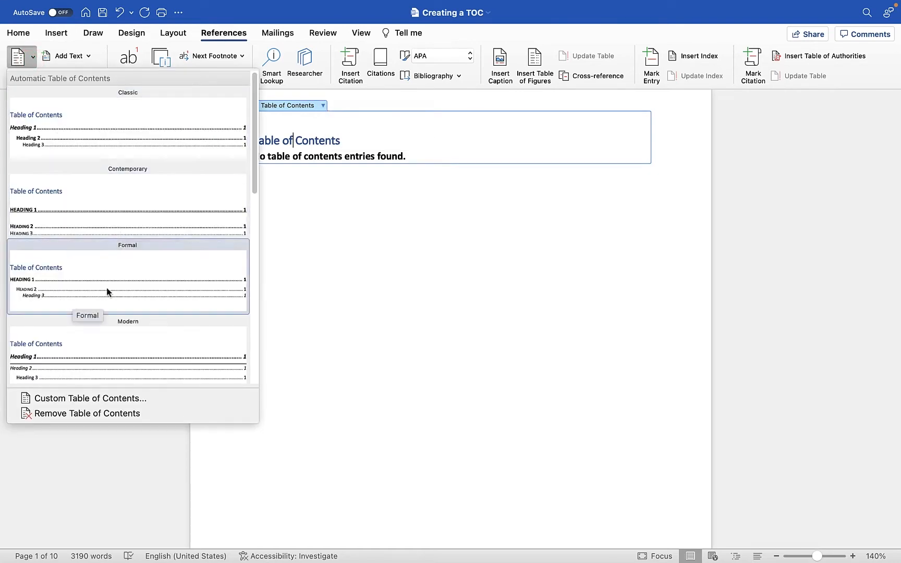
left_click(59, 282)
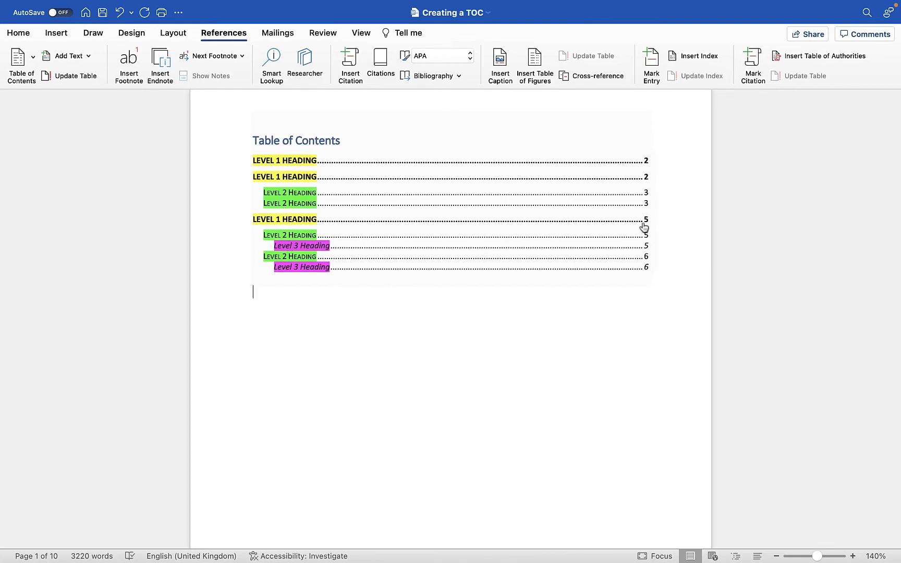
Follow the third Level 1 Heading entry in the table of contents, then return to the first page.
left_click(295, 221)
scroll(294, 218, "up", 15)
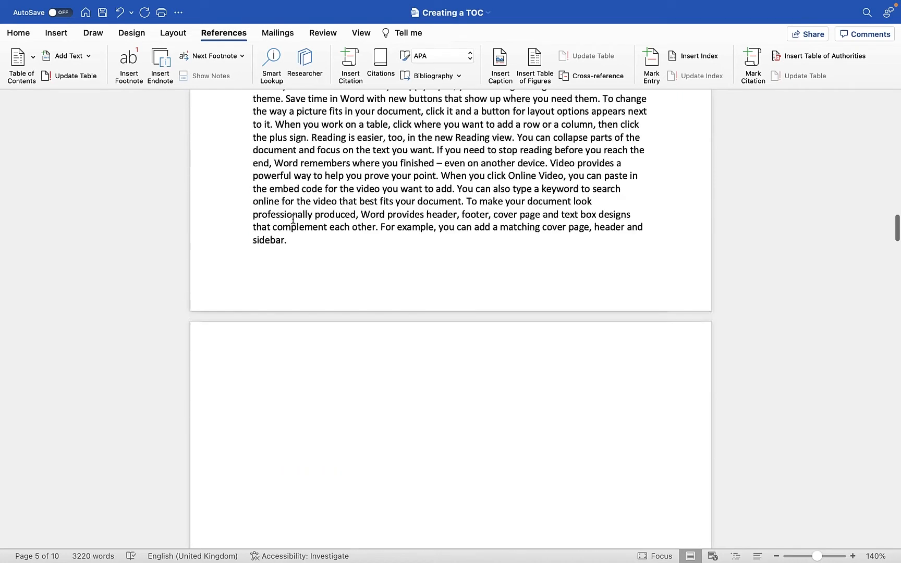
scroll(293, 218, "up", 20)
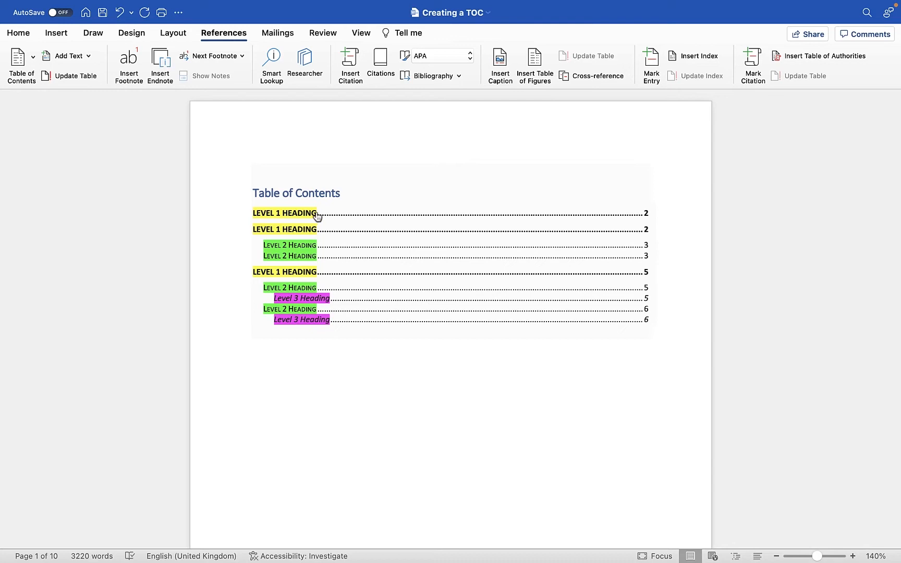
Remove the highlight colour from all text in the document.
scroll(297, 247, "down", 3)
scroll(298, 247, "down", 15)
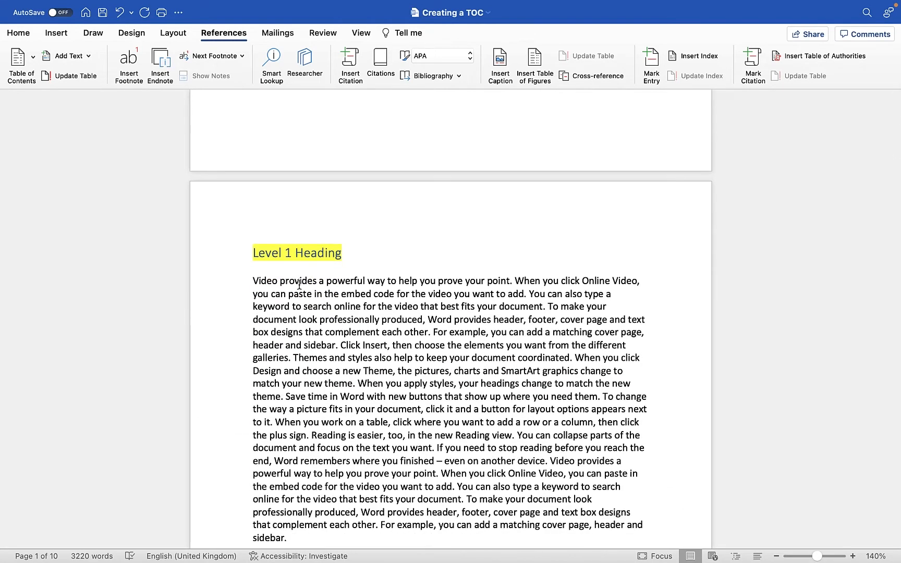
key("super+a")
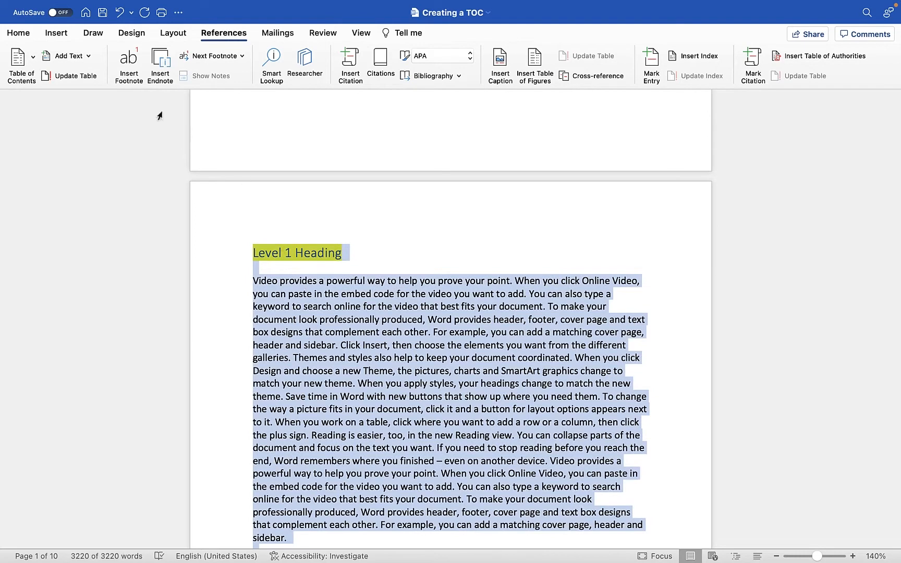
left_click(18, 33)
left_click(221, 77)
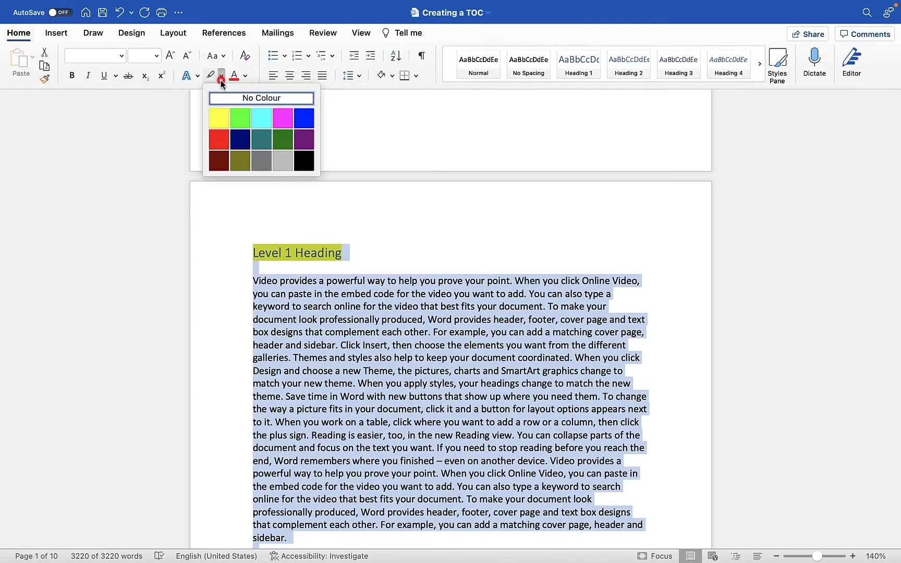
left_click(228, 98)
left_click(255, 151)
Insert a page break before the second Level 1 Heading on page 2 so it starts a new page.
scroll(350, 238, "up", 15)
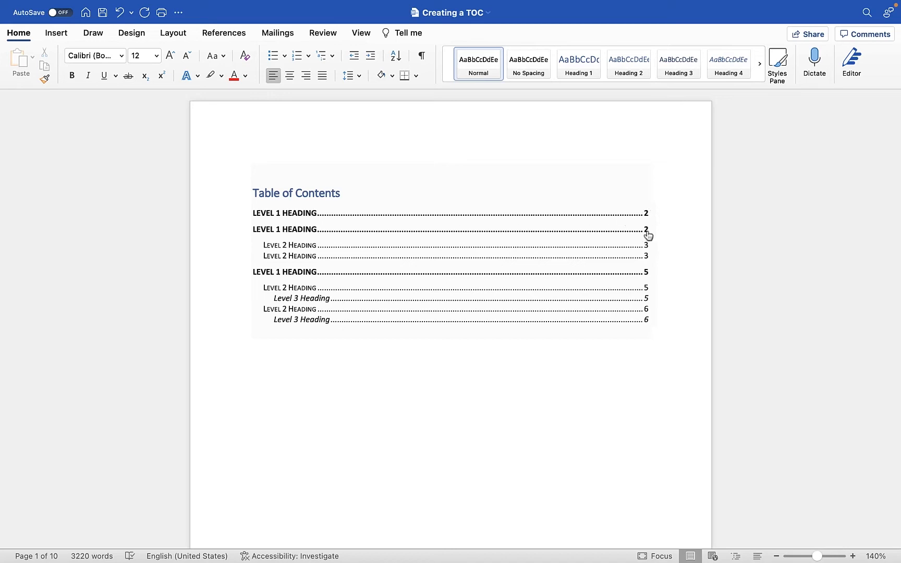
left_click(318, 272)
scroll(318, 270, "down", 7)
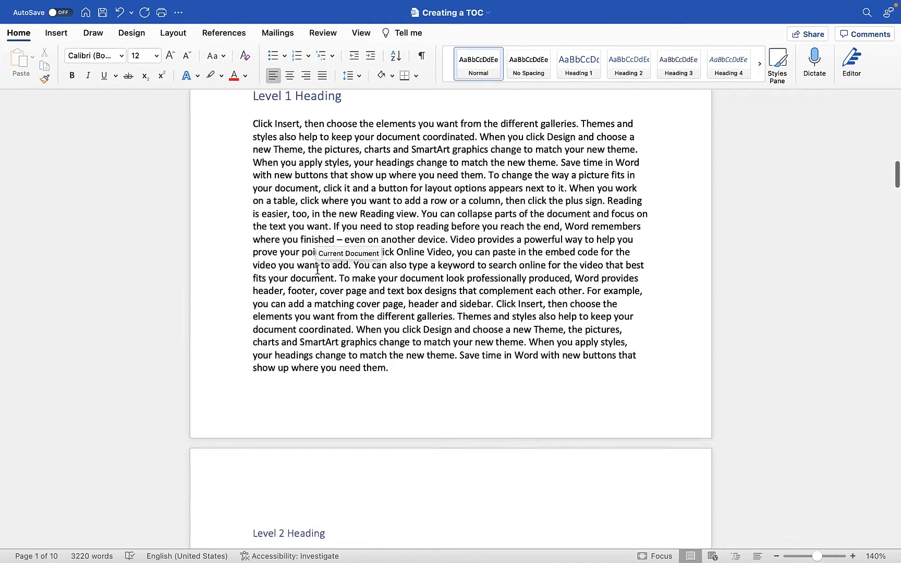
scroll(318, 270, "up", 4)
left_click(254, 284)
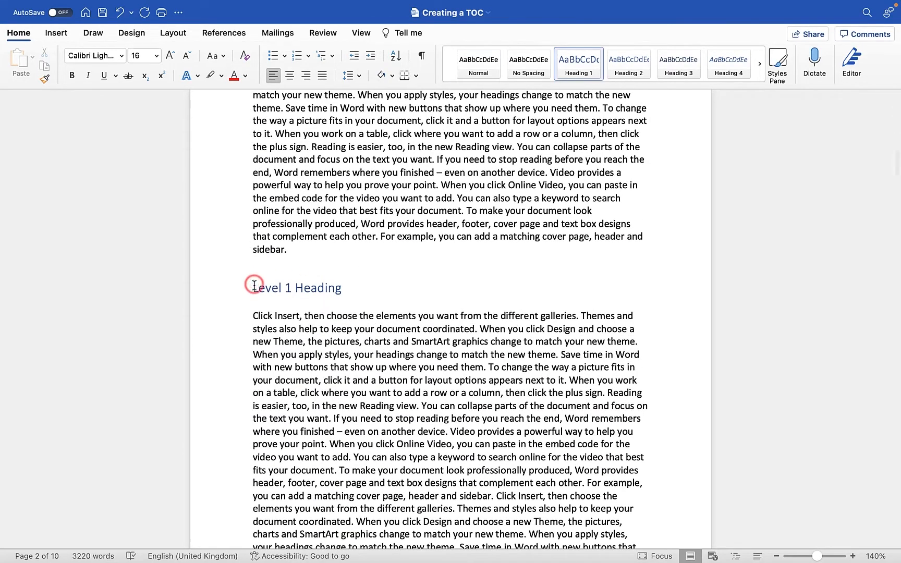
key("super+Return")
scroll(254, 285, "down", 6)
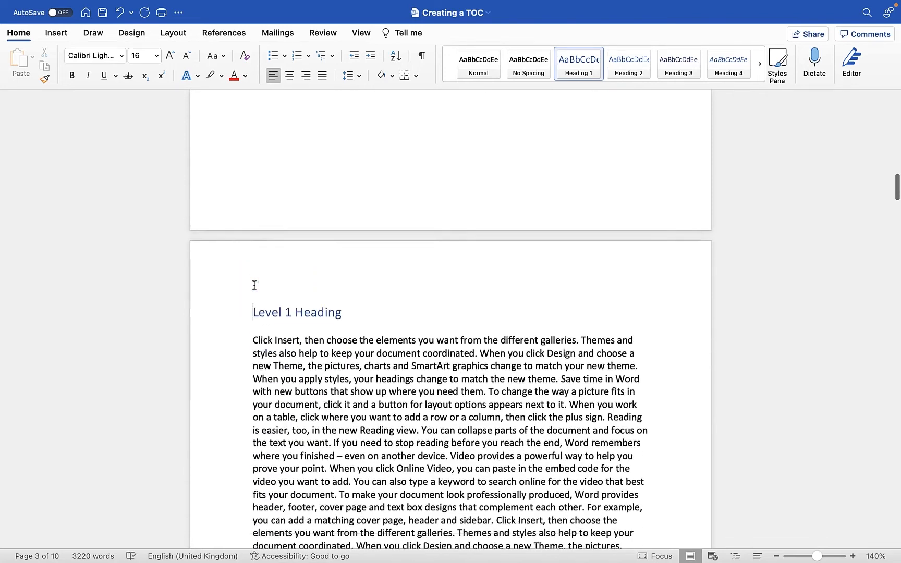
Update the entire table of contents on the first page.
scroll(254, 284, "up", 5)
scroll(254, 285, "up", 15)
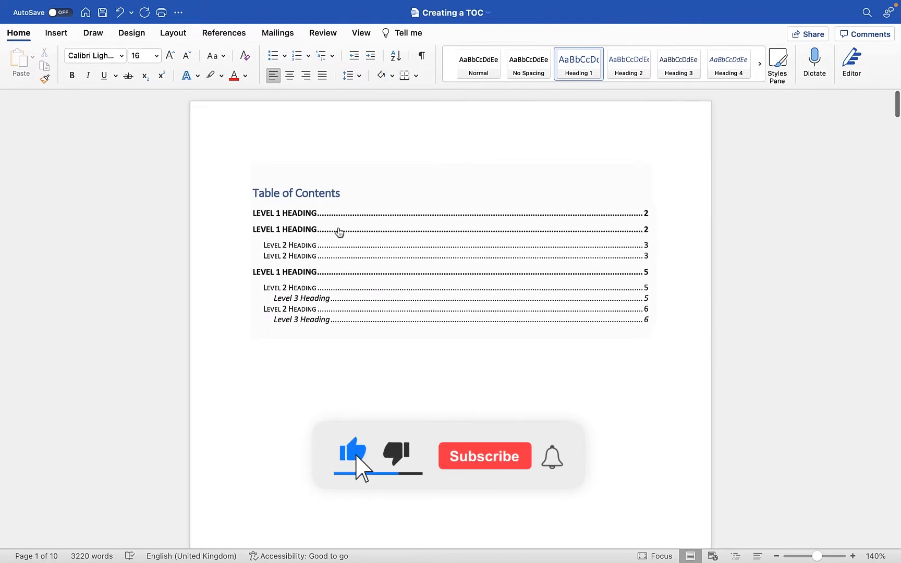
left_click(298, 191)
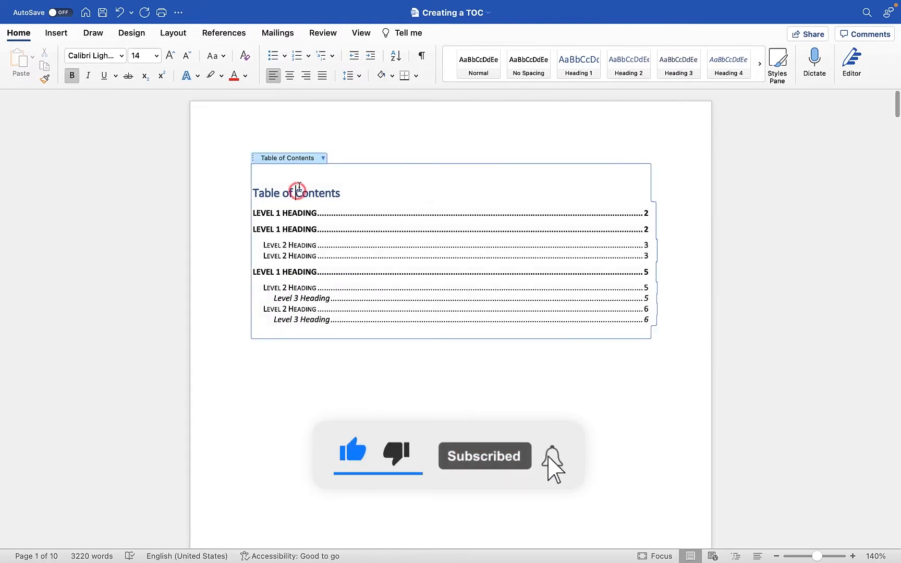
left_click(323, 158)
left_click(338, 173)
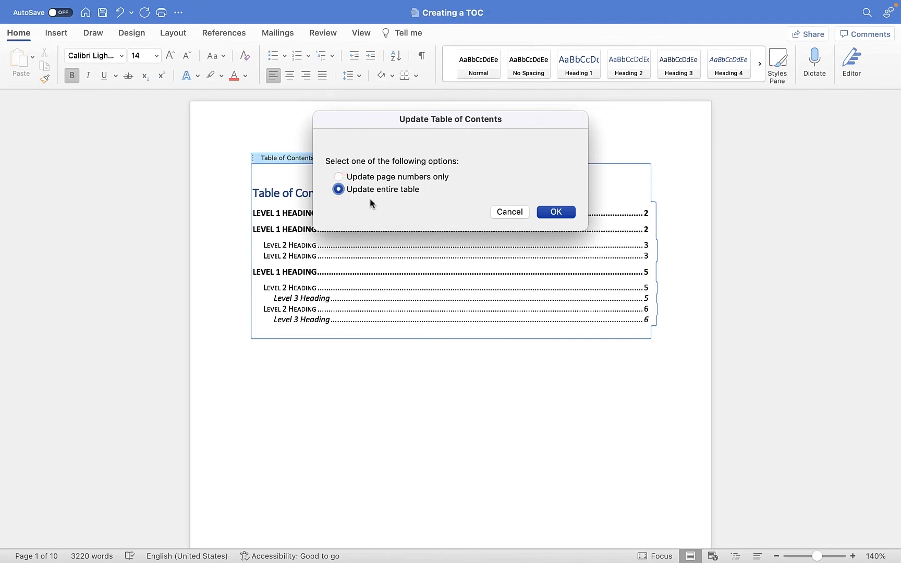
left_click(572, 219)
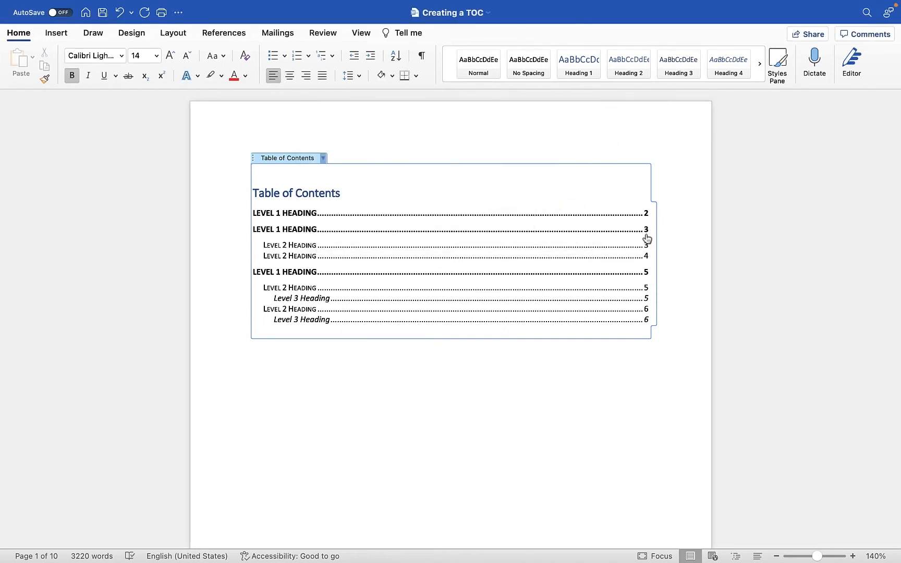
Compare the page numbers in the updated table of contents with the pages where the headings appear.
left_click(647, 263)
scroll(473, 295, "up", 15)
scroll(472, 295, "down", 3)
scroll(472, 295, "down", 20)
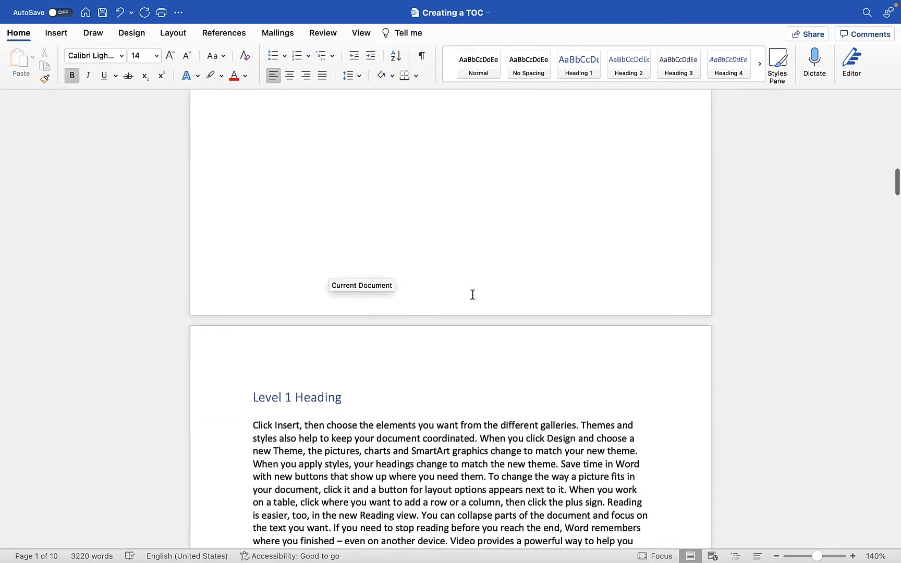
left_click(456, 255)
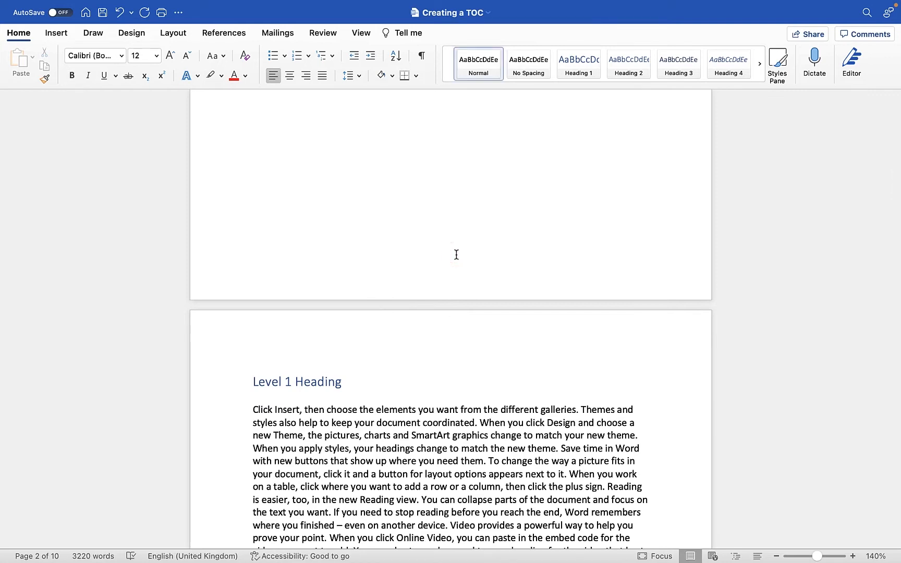
scroll(456, 255, "down", 5)
left_click(423, 284)
scroll(423, 284, "up", 10)
scroll(422, 285, "down", 4)
scroll(495, 288, "up", 11)
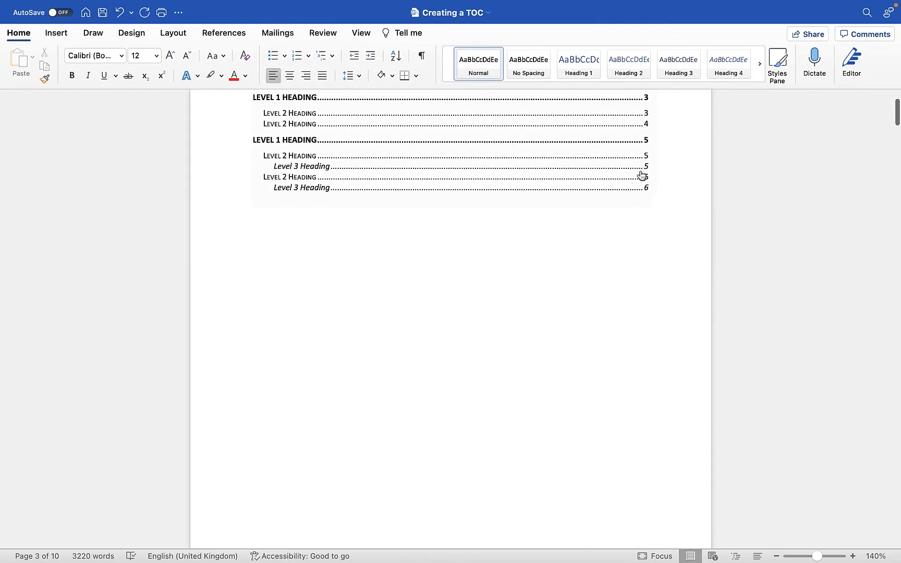
scroll(596, 303, "down", 8)
scroll(595, 304, "down", 15)
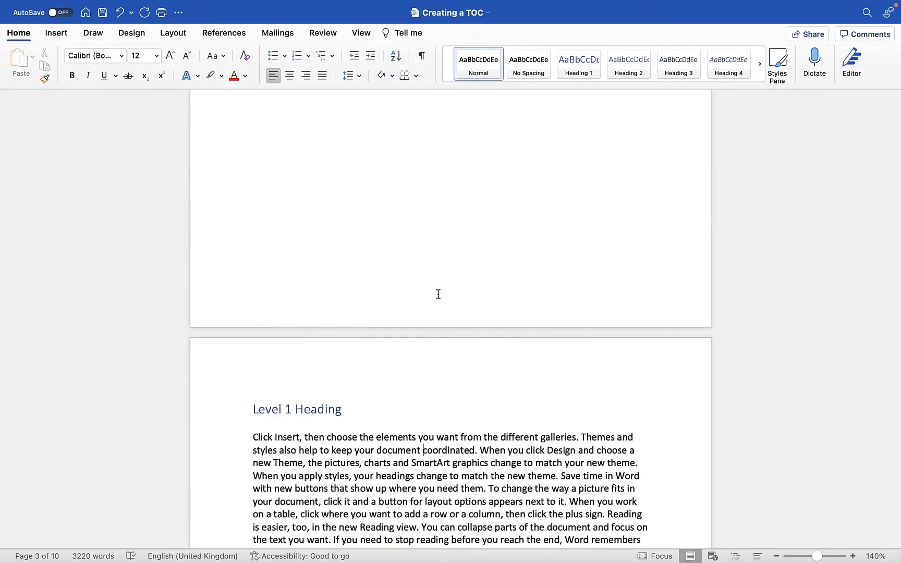
scroll(438, 294, "up", 15)
scroll(438, 295, "down", 4)
scroll(435, 307, "down", 8)
left_click(405, 401)
scroll(405, 401, "down", 3)
scroll(410, 340, "down", 10)
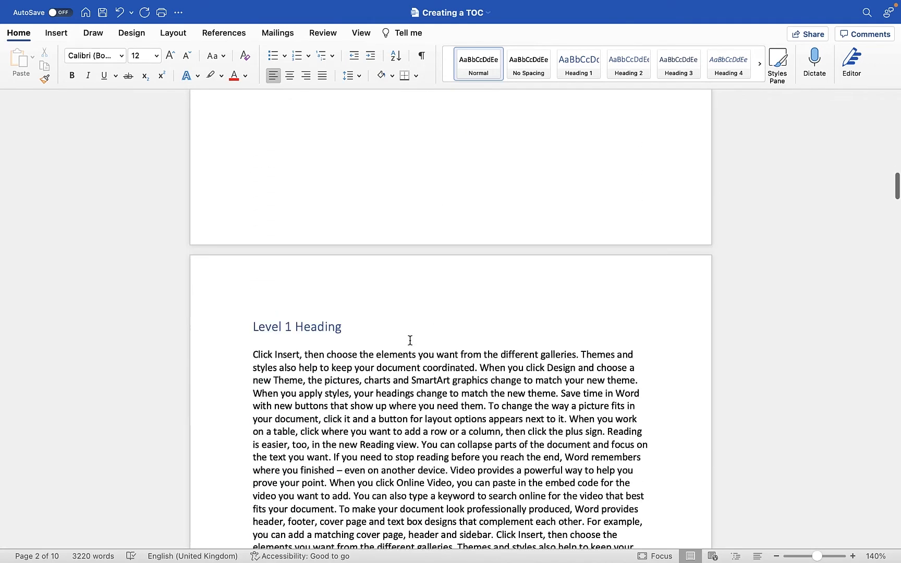
Try inserting right-aligned page numbers in the footer without a number on the first page, and check the pages.
double_click(405, 223)
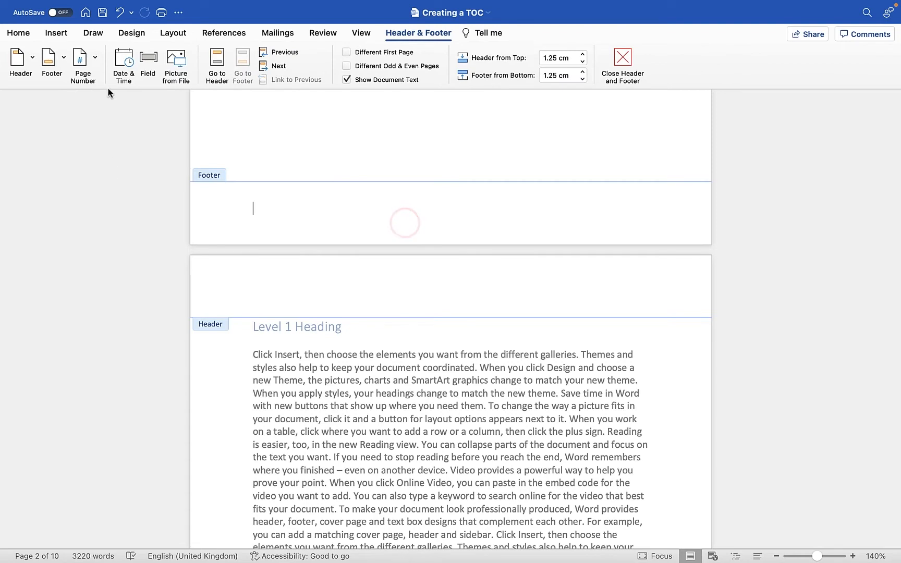
left_click(94, 54)
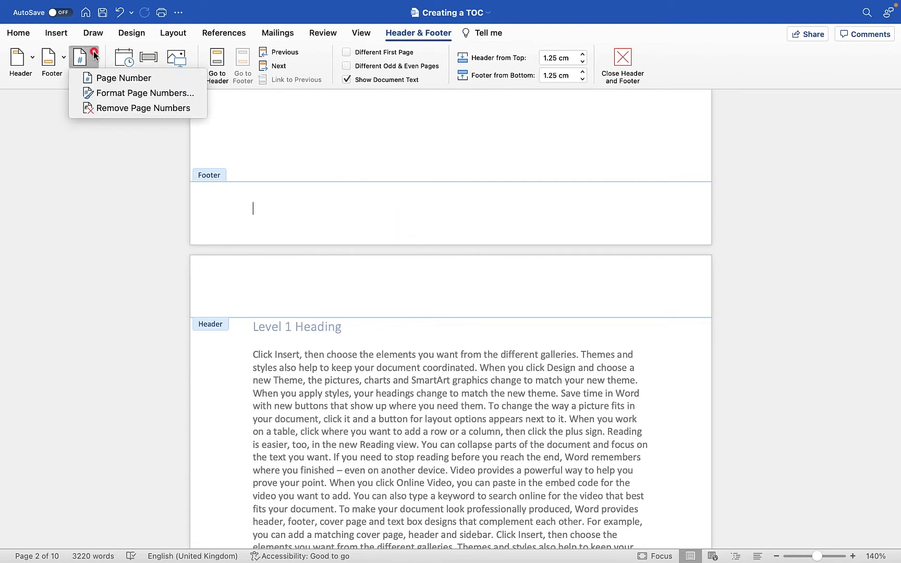
left_click(97, 79)
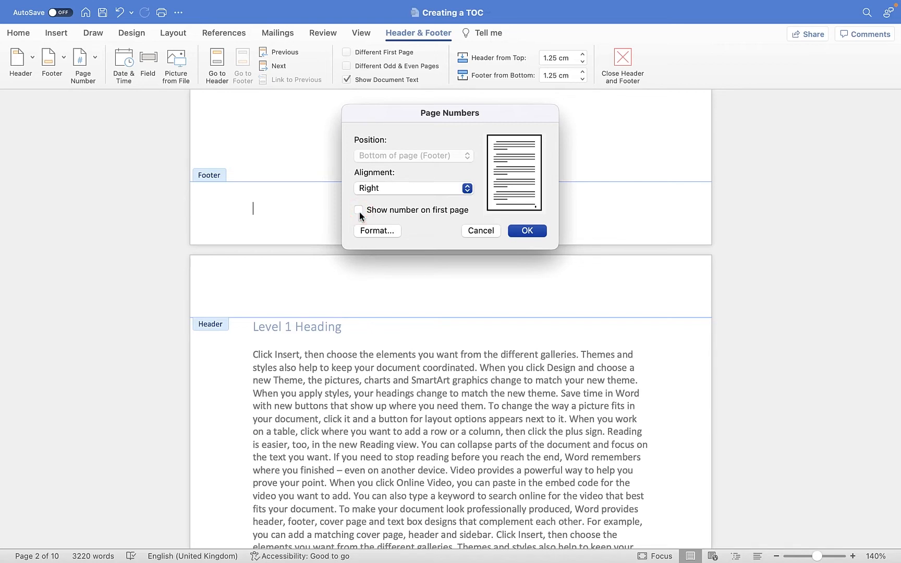
left_click(527, 230)
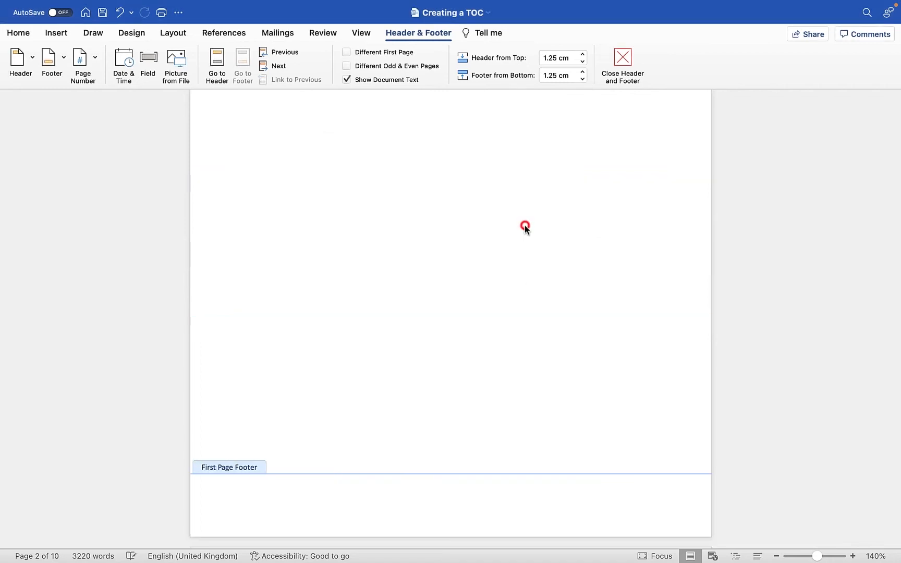
scroll(526, 230, "down", 15)
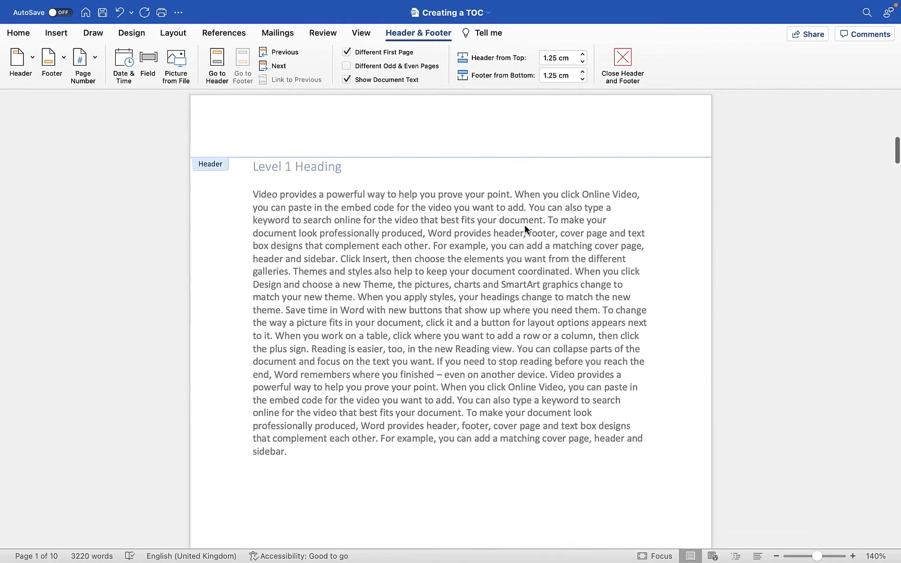
scroll(581, 424, "down", 15)
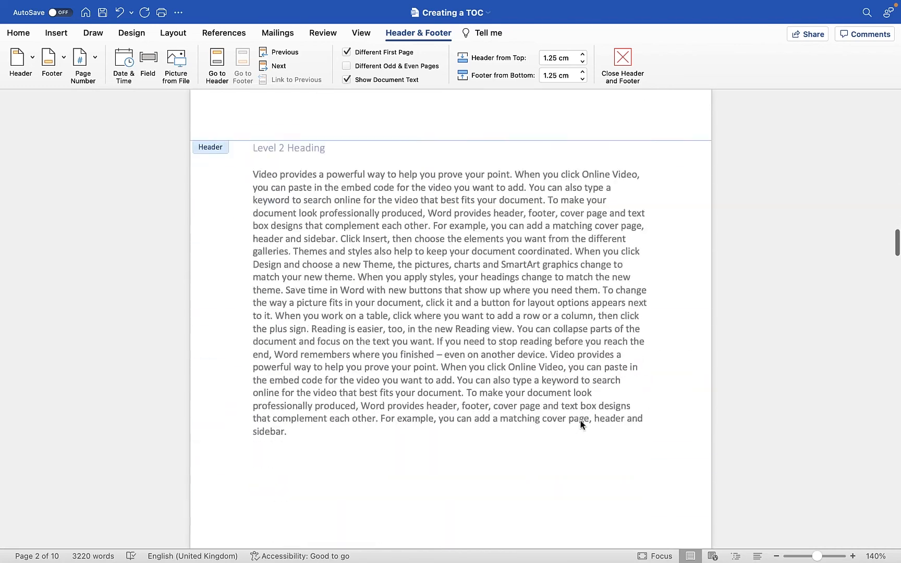
scroll(581, 424, "up", 20)
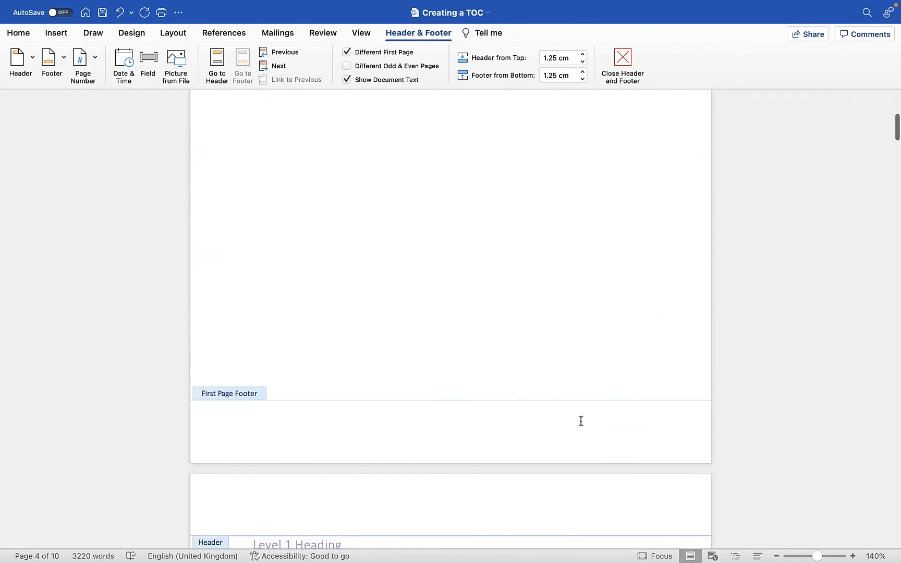
scroll(580, 420, "down", 5)
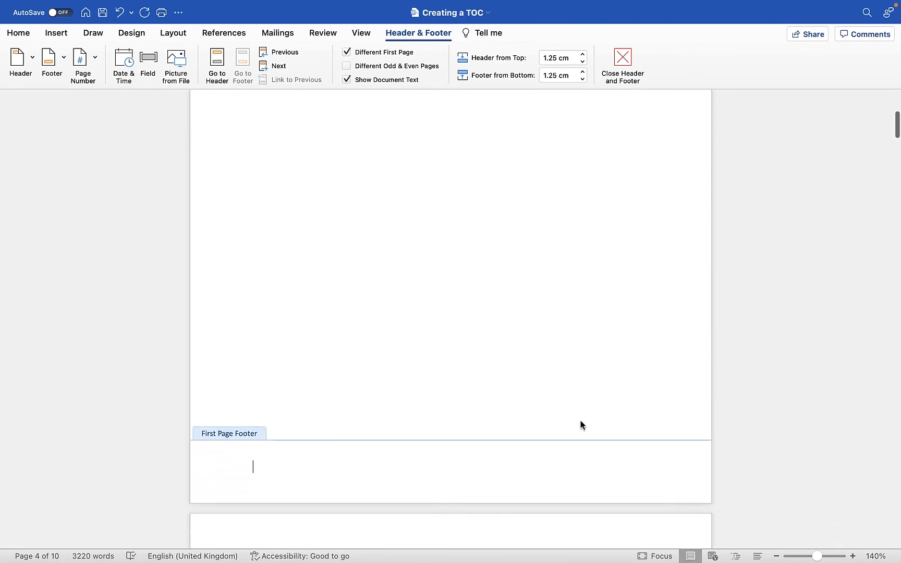
Restore the document window to full screen and undo the page number insertion.
key("Escape")
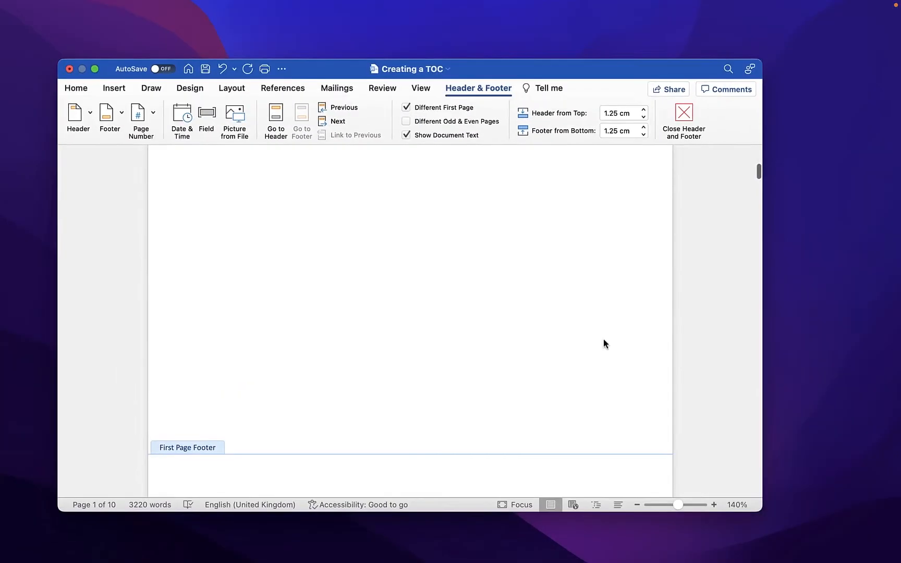
left_click(96, 71)
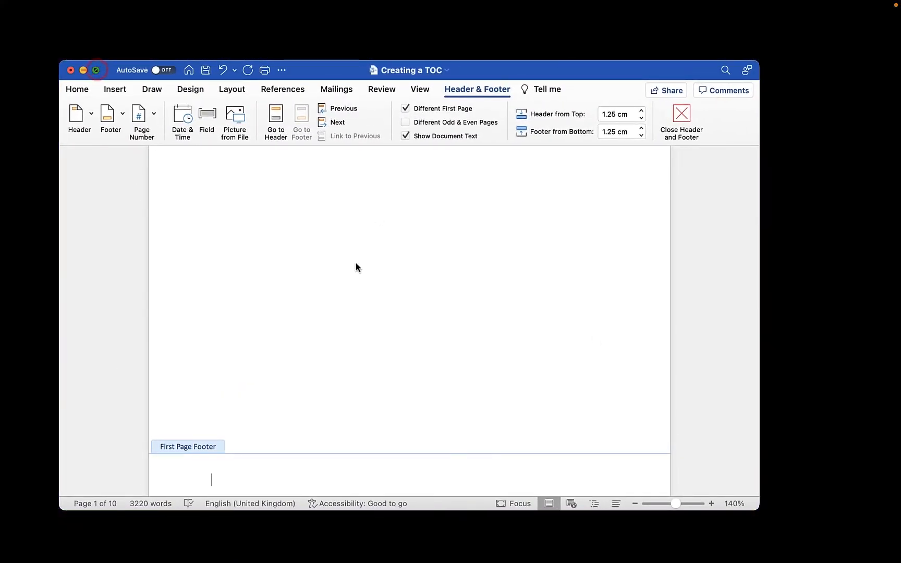
double_click(356, 263)
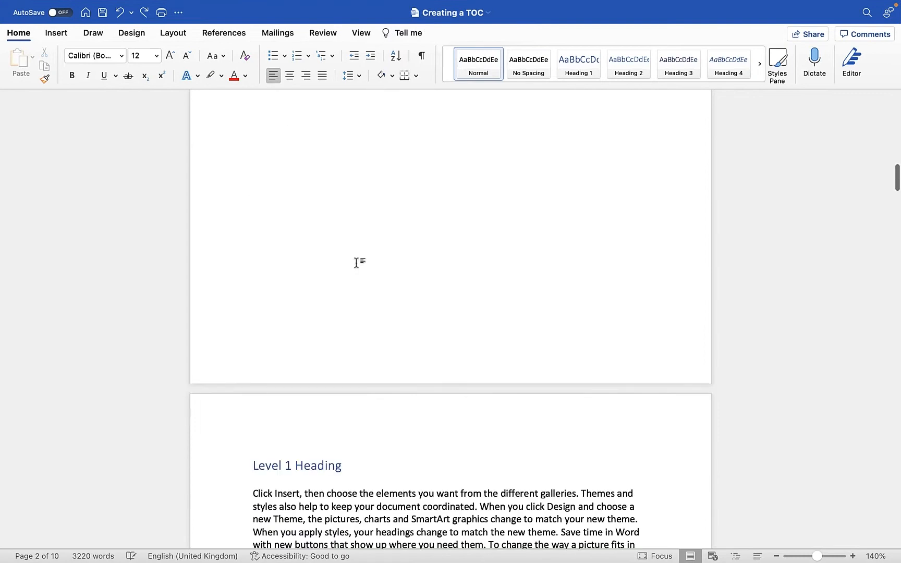
Insert right-aligned footer page numbers in the 1, 2, 3 format starting at 0, with no number on the first page.
scroll(356, 262, "up", 5)
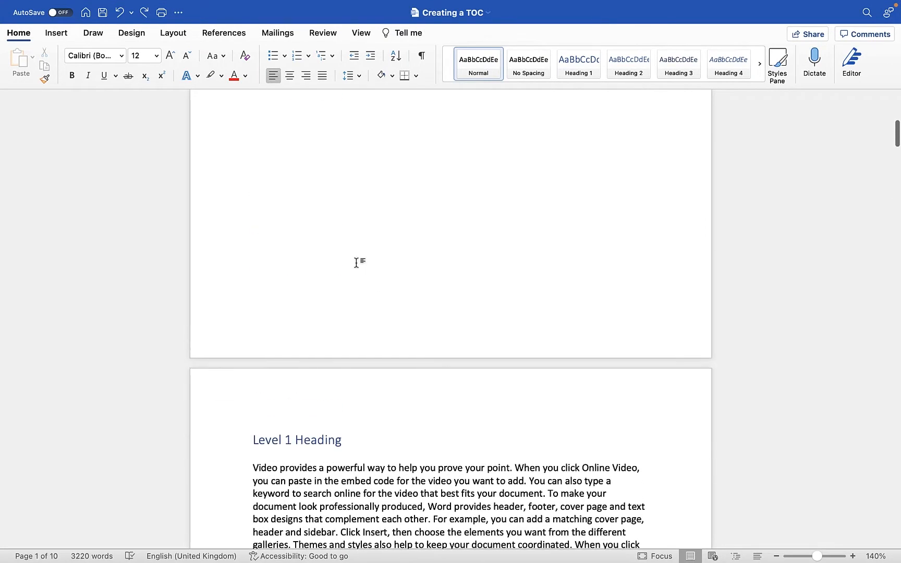
double_click(356, 336)
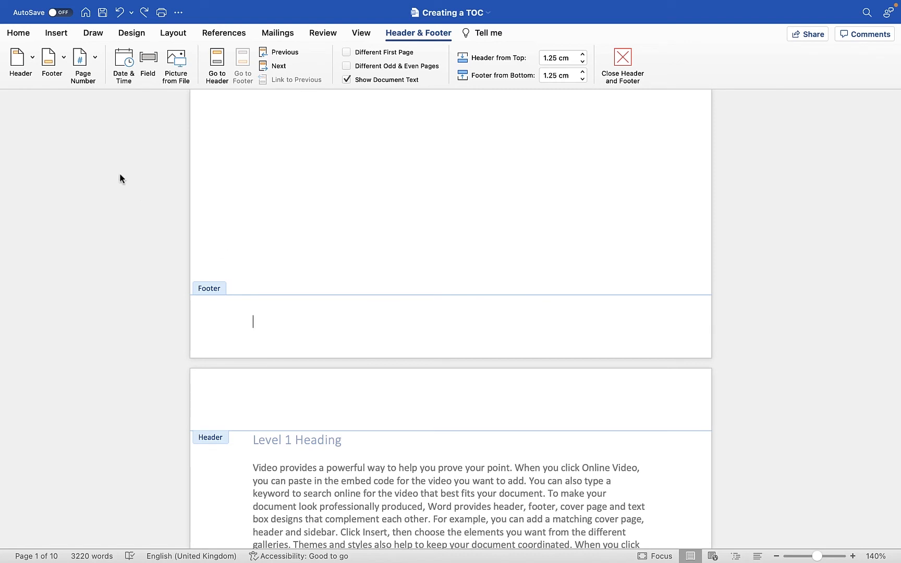
left_click(83, 62)
left_click(109, 78)
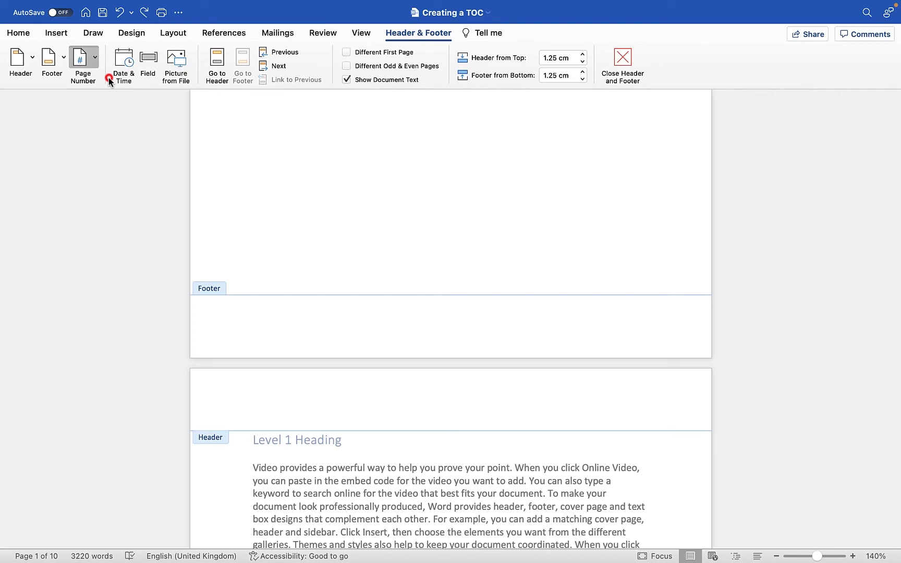
left_click(387, 211)
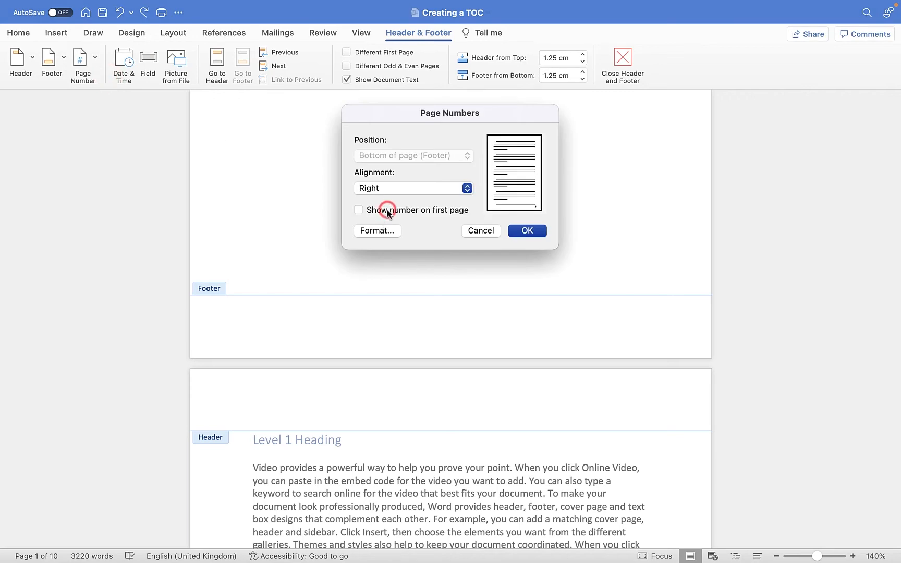
left_click(377, 229)
left_click(356, 243)
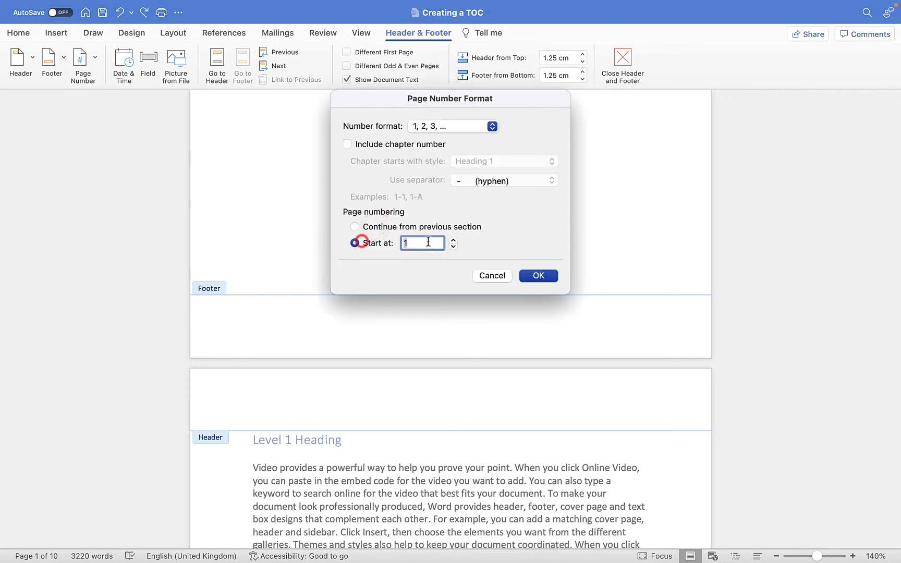
type("0")
left_click(529, 275)
left_click(528, 235)
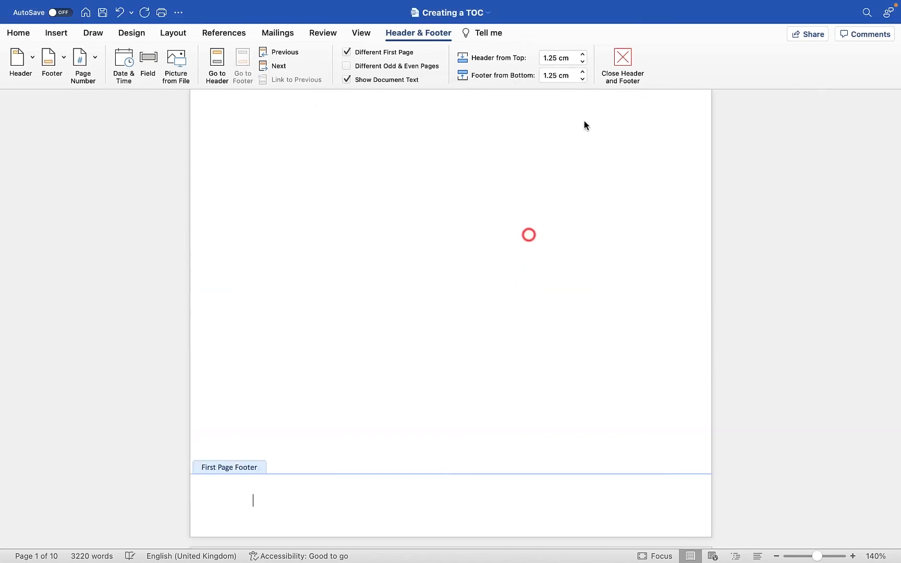
Leave footer editing and check the page numbering on the contents page and the pages after it.
left_click(617, 60)
scroll(603, 162, "down", 20)
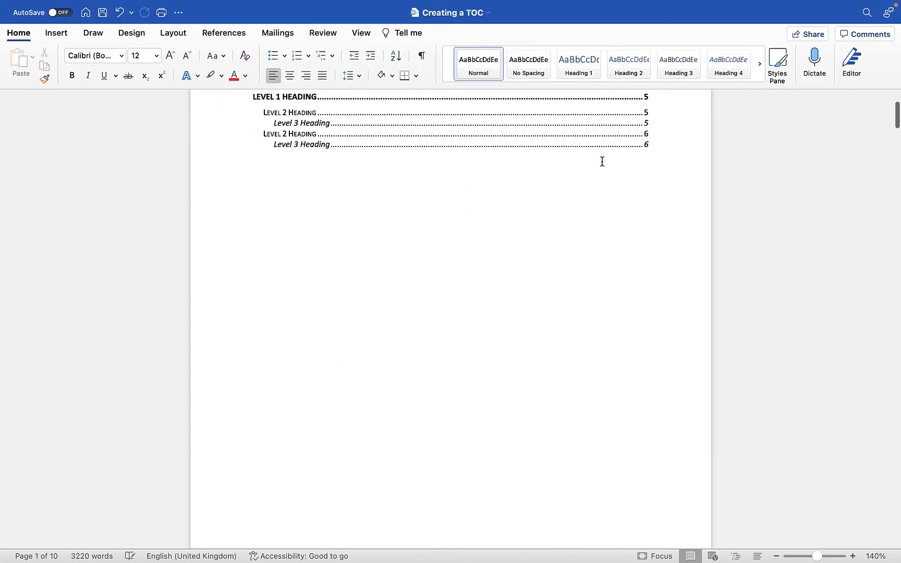
scroll(603, 161, "down", 4)
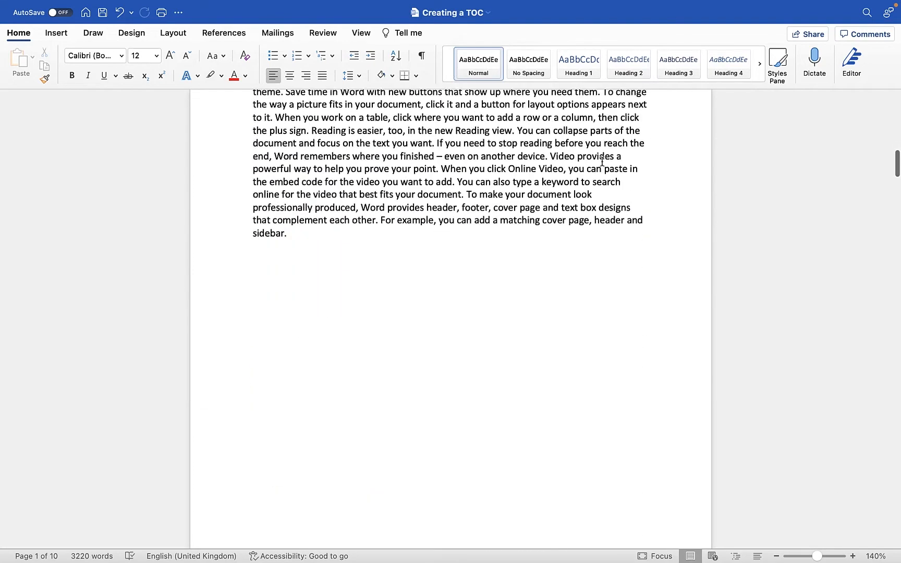
scroll(603, 161, "up", 12)
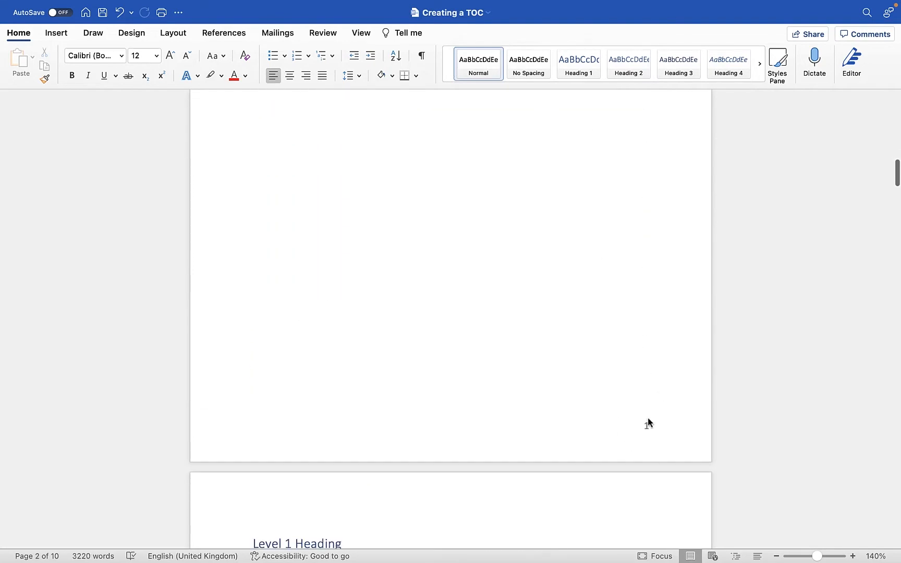
scroll(647, 422, "up", 10)
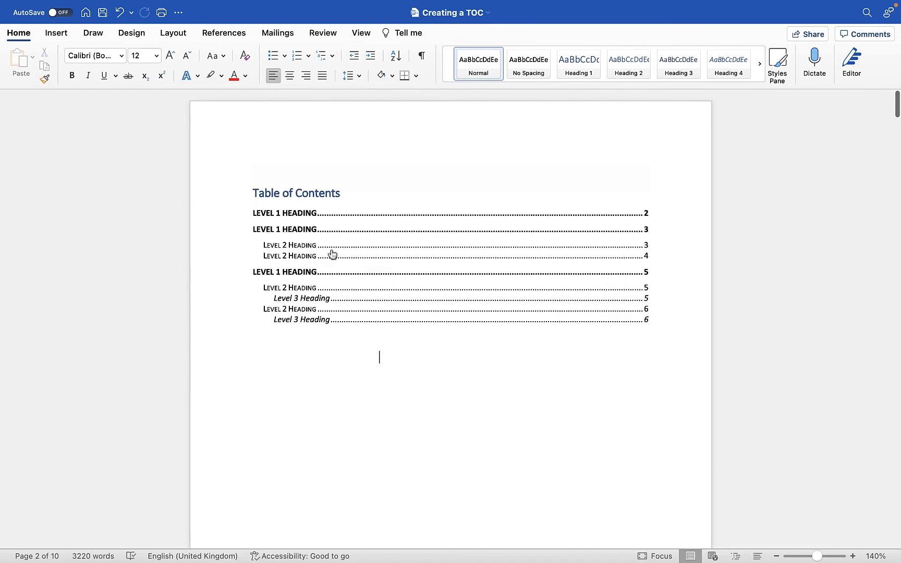
Update the entire table of contents to match the new page numbering.
left_click(353, 190)
left_click(323, 158)
left_click(337, 171)
left_click(412, 190)
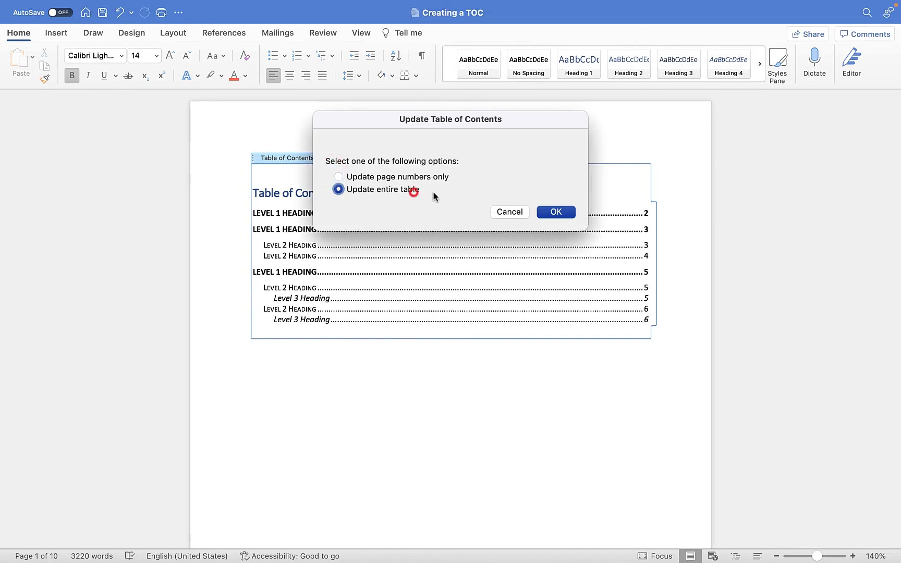
left_click(555, 212)
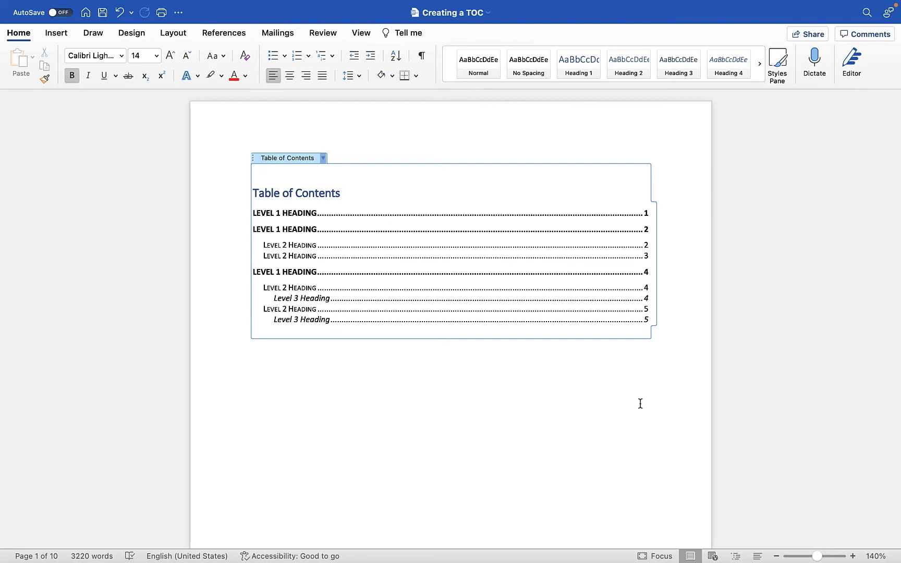
Open the custom table of contents settings and preview the table without page numbers, then restore them.
left_click(223, 33)
left_click(18, 58)
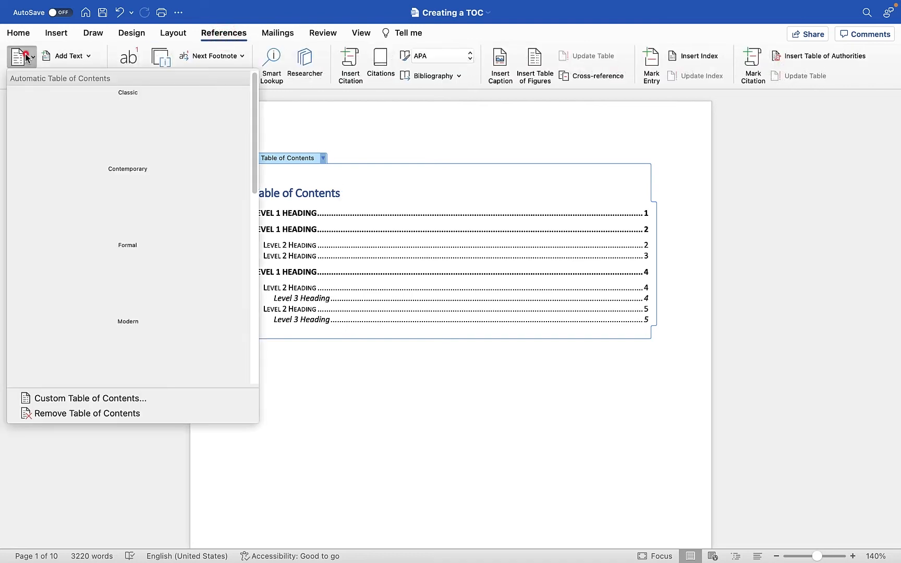
left_click(56, 397)
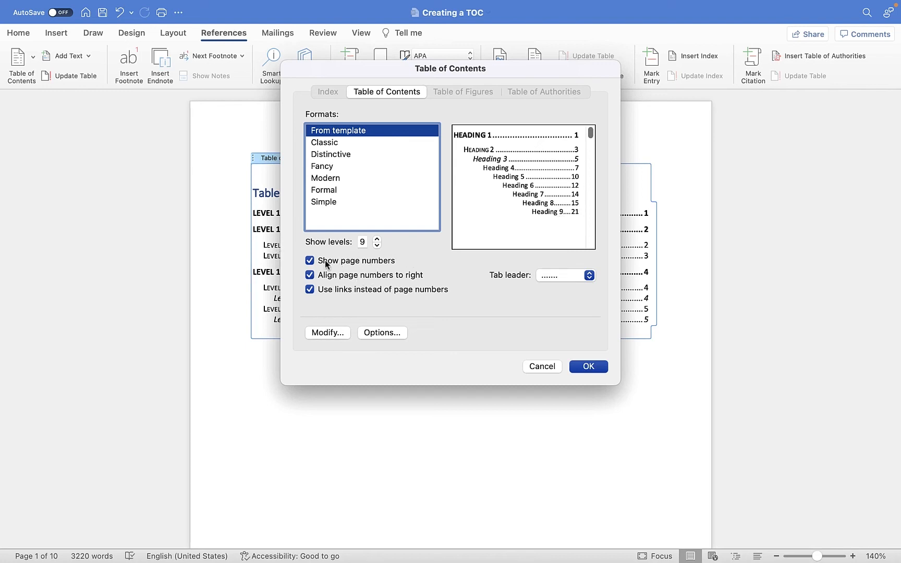
left_click(312, 260)
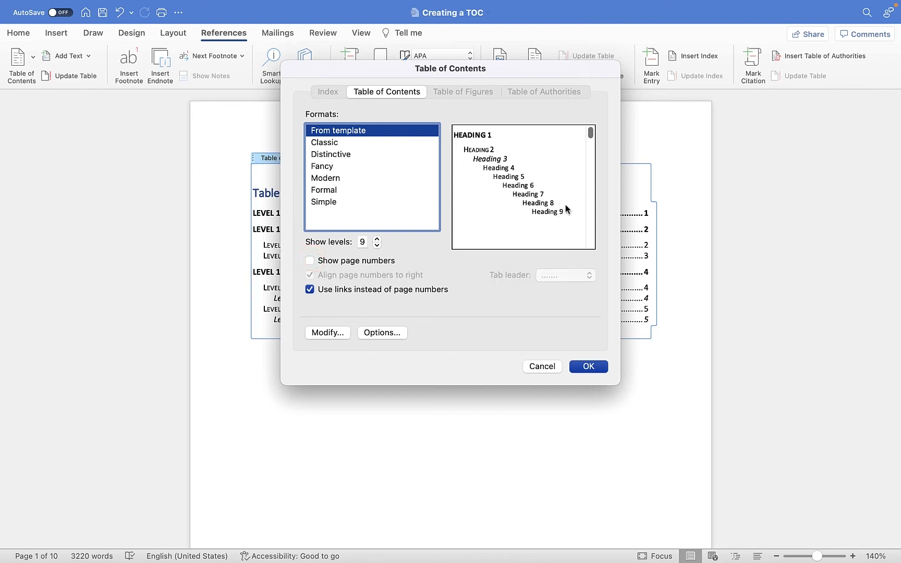
left_click(310, 260)
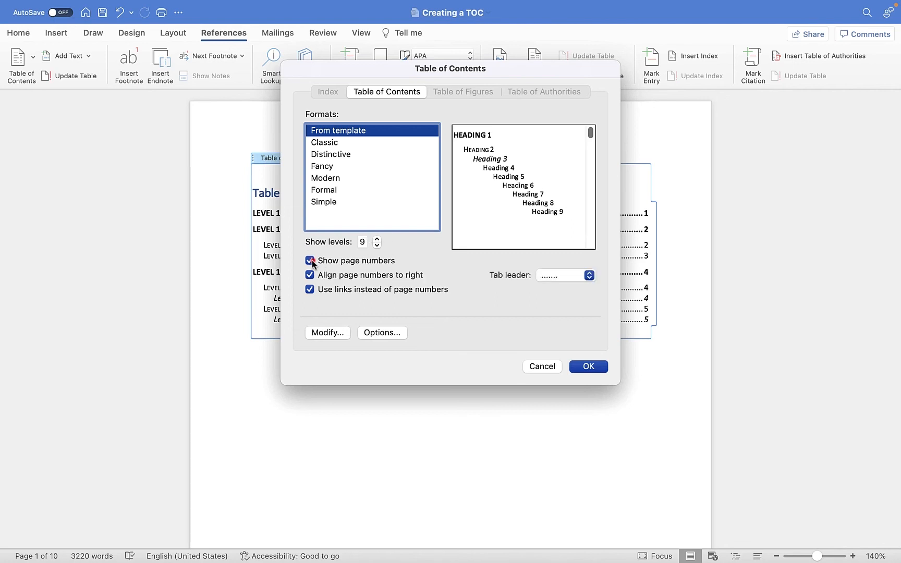
Try the solid line, dotted and no tab leader options in the table of contents preview.
left_click(562, 277)
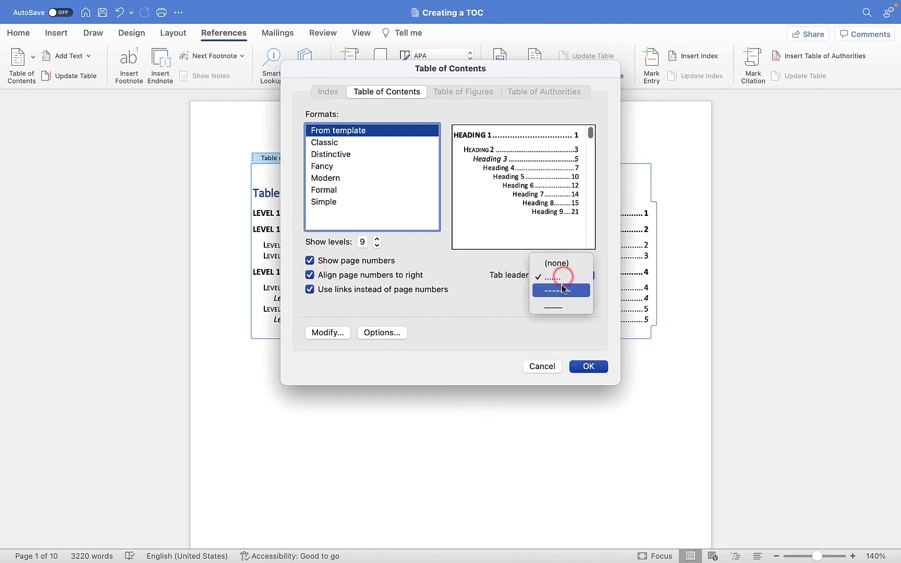
left_click(560, 299)
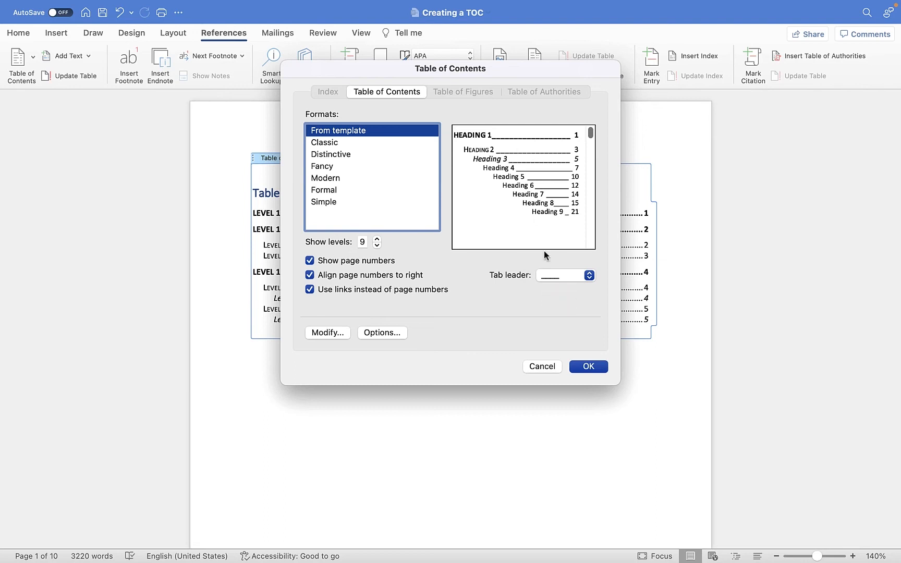
left_click(563, 276)
left_click(560, 255)
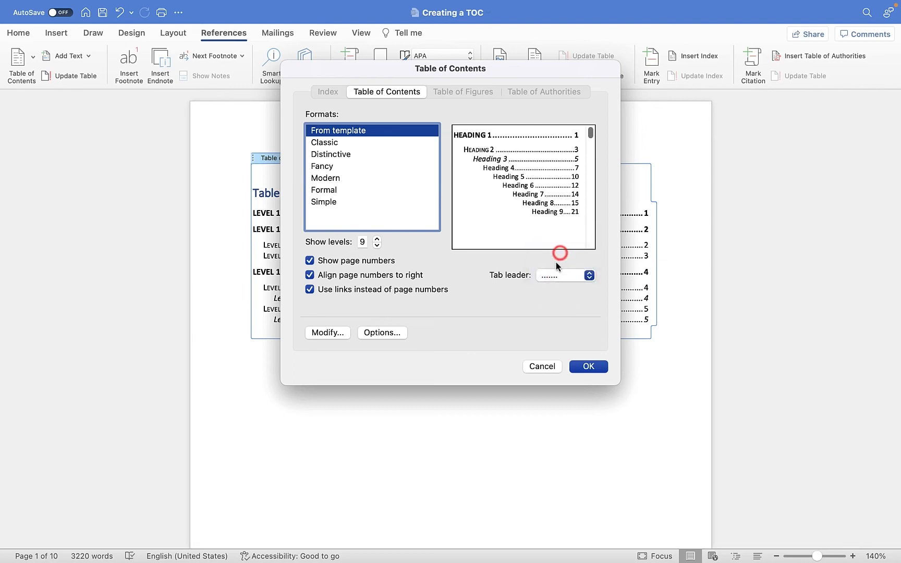
left_click(556, 274)
left_click(556, 262)
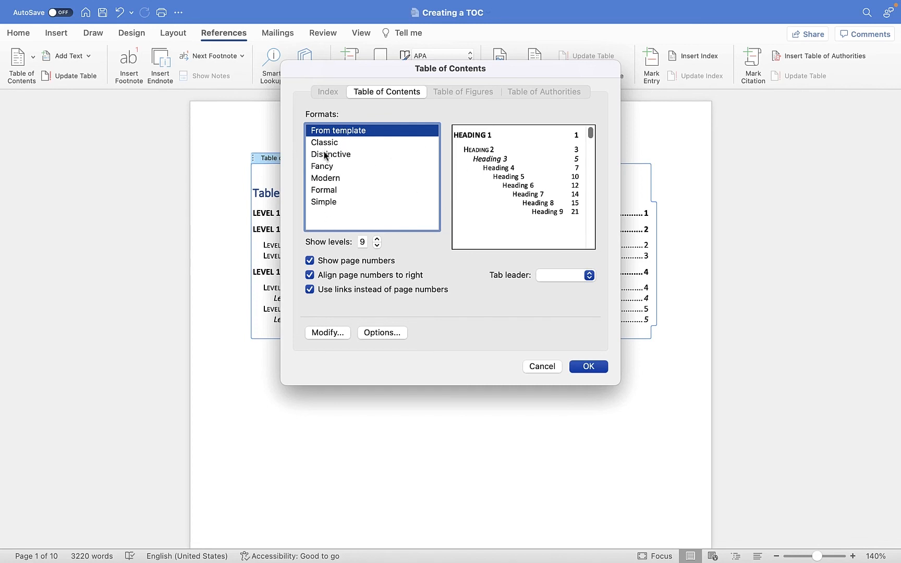
View the TOC level styles without modifying them, and replace the existing table of contents using the From template format with dotted leaders.
left_click(328, 331)
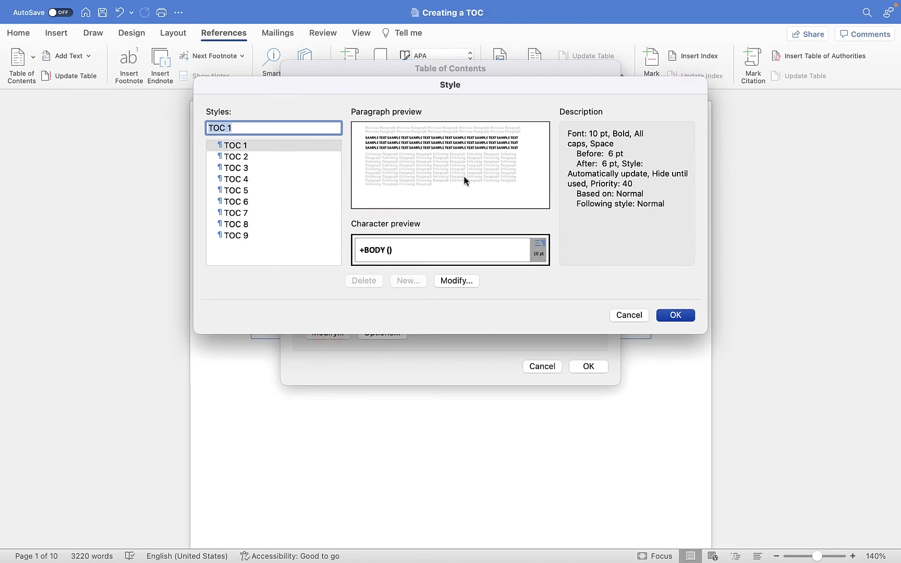
left_click(629, 315)
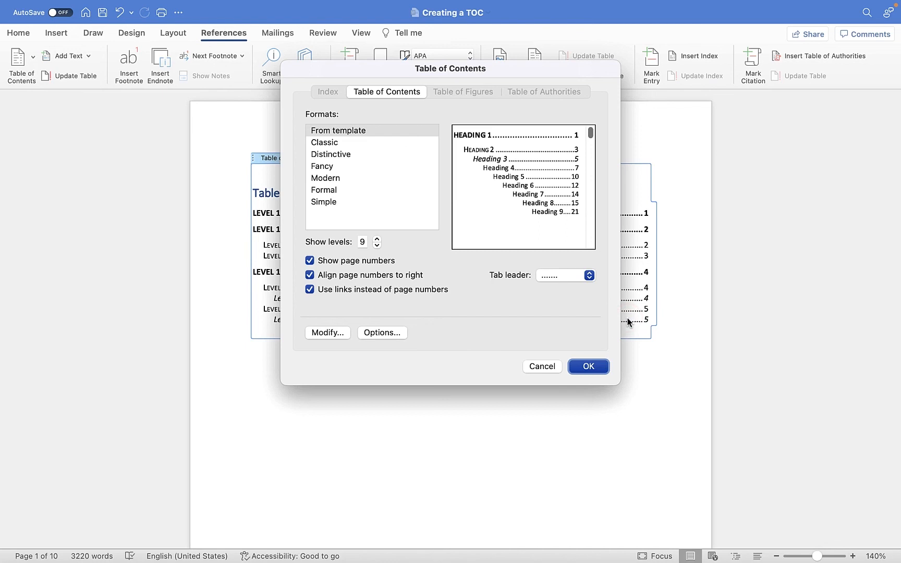
left_click(598, 370)
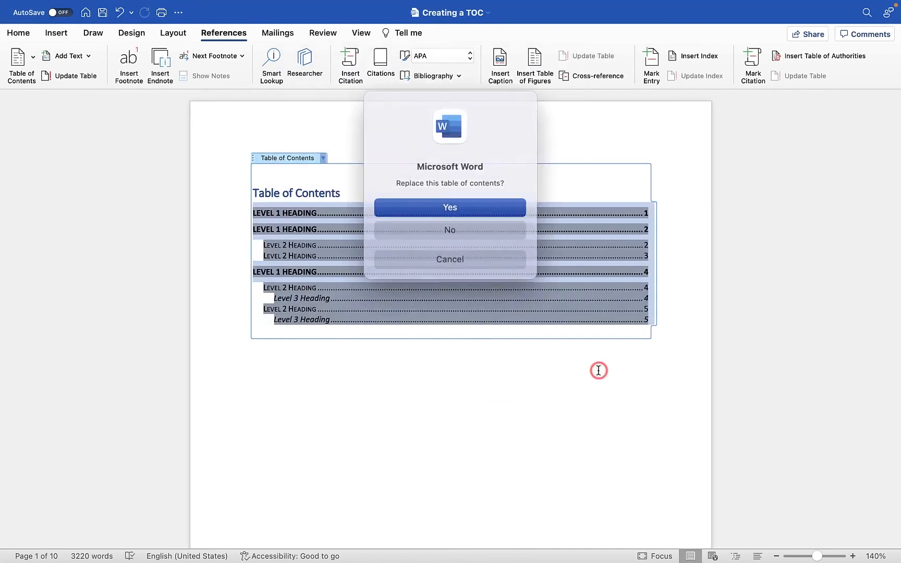
left_click(469, 208)
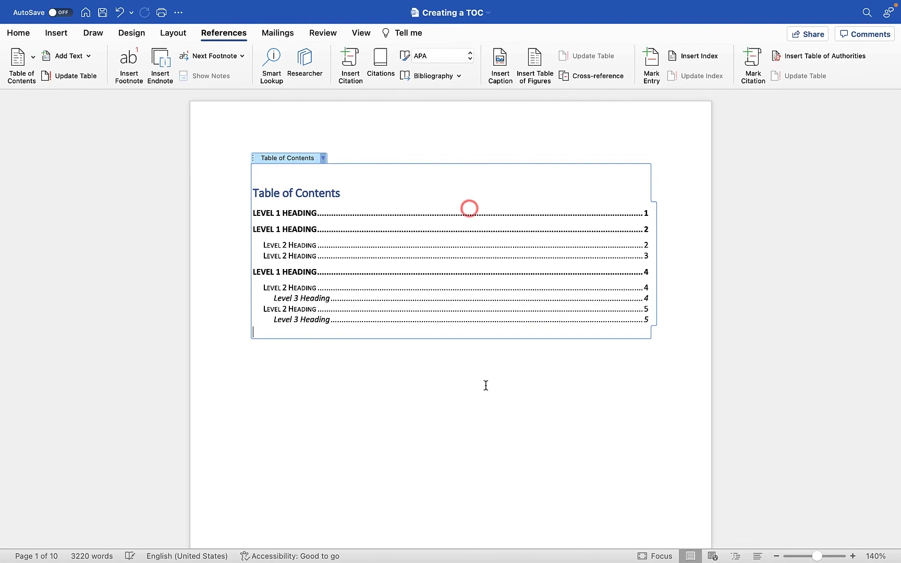